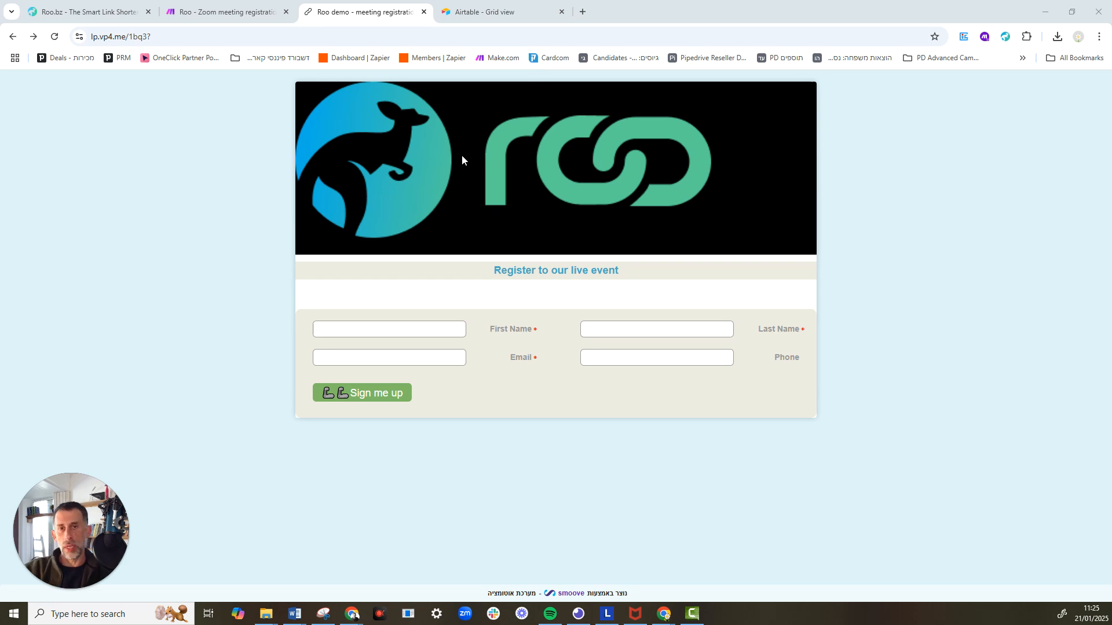
- Review the meeting record in the Airtable grid view alongside the live event registration form
left_click(475, 12)
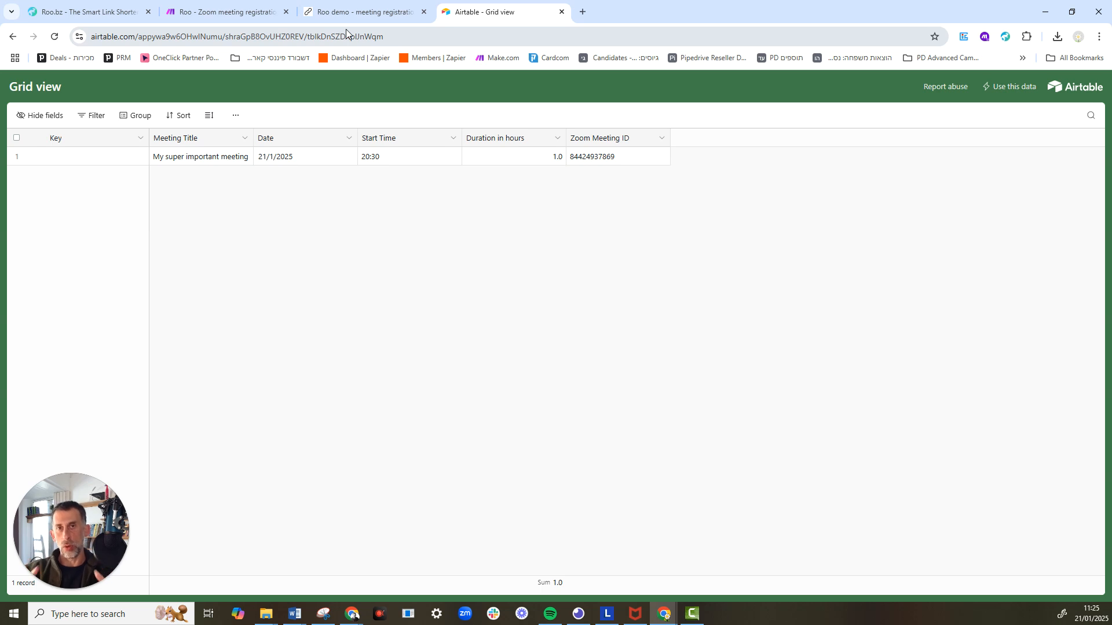
left_click(353, 13)
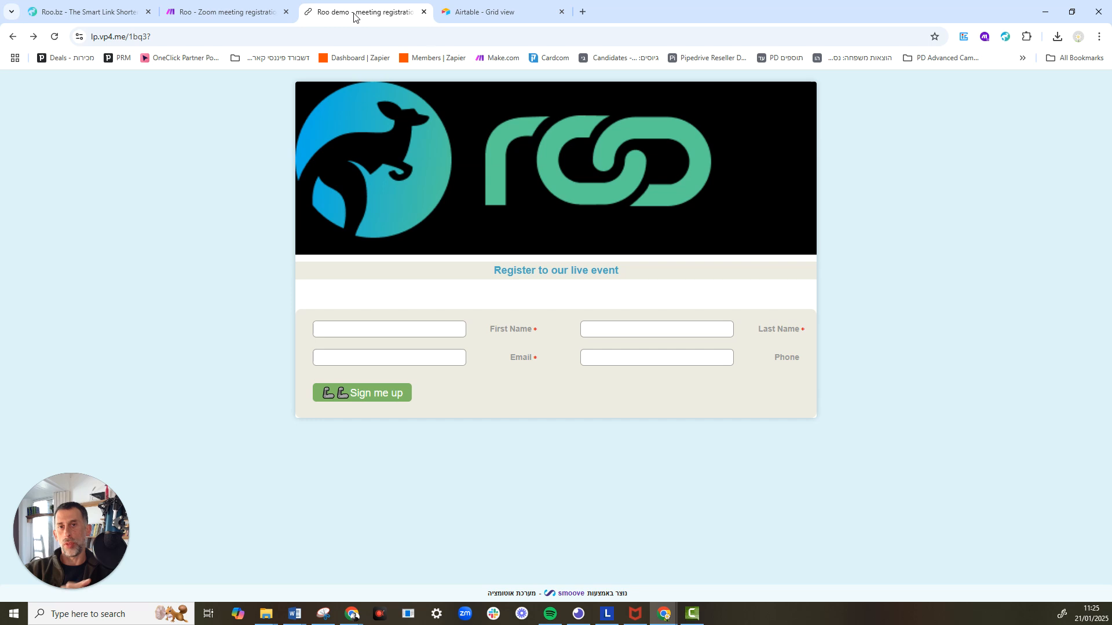
left_click(460, 5)
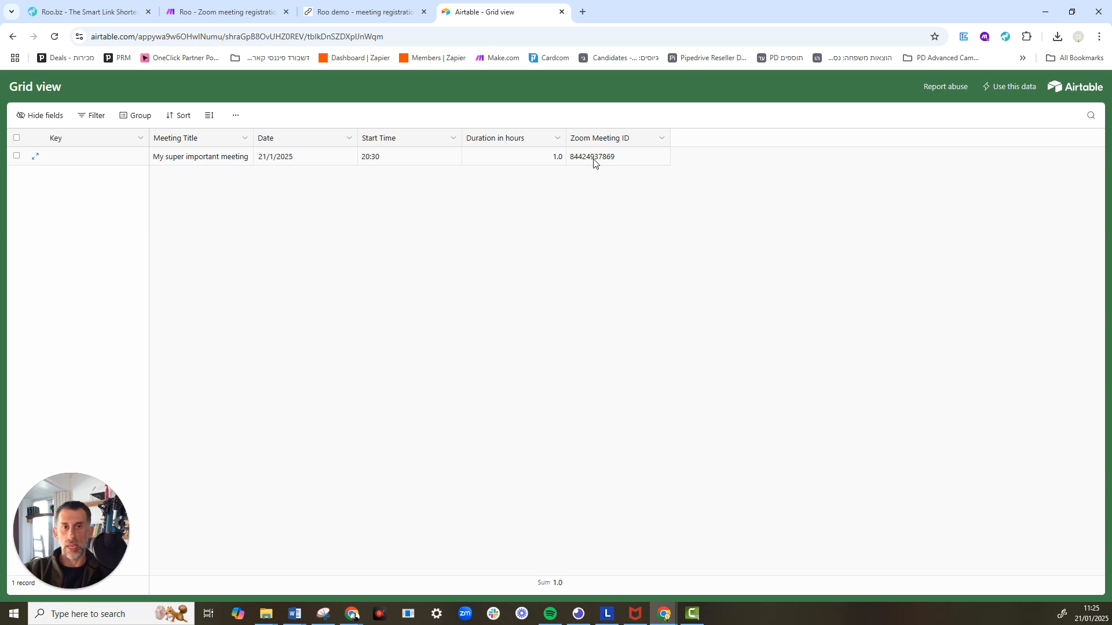
left_click(392, 13)
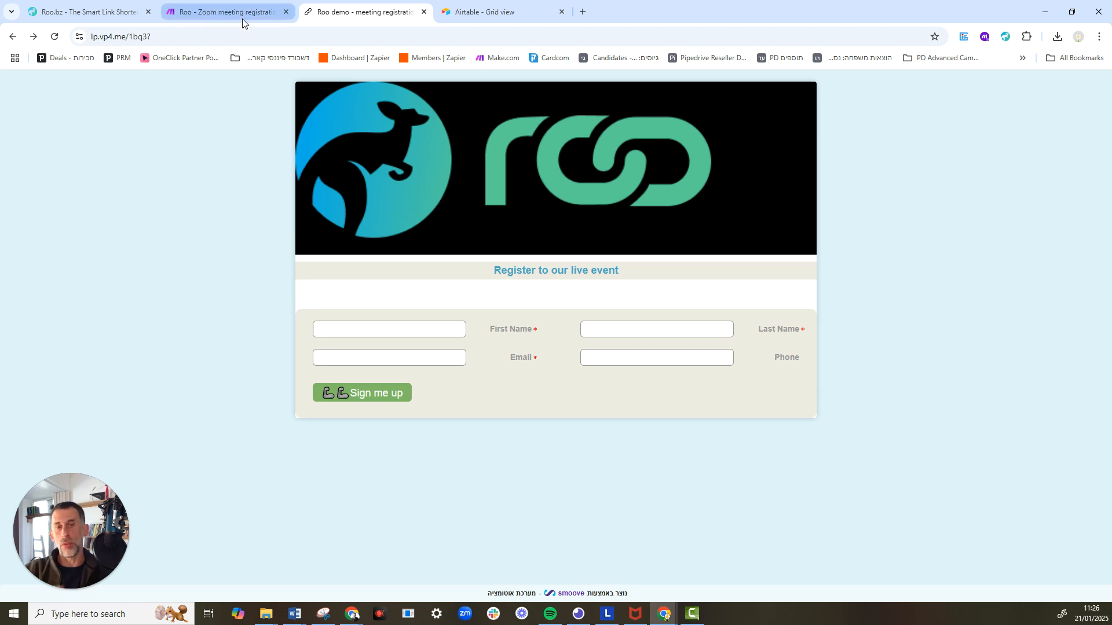
- Examine the Make scenario's flow from the custom webhook through Airtable and Zoom to the router, comparing it with the Airtable record
mouse_move(242, 23)
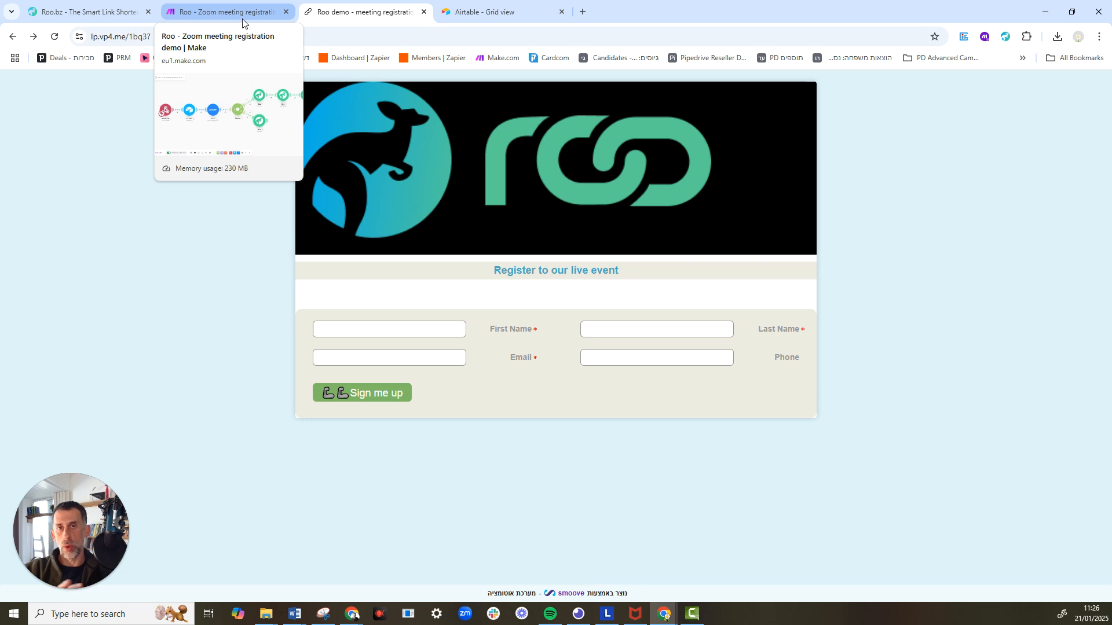
left_click(242, 18)
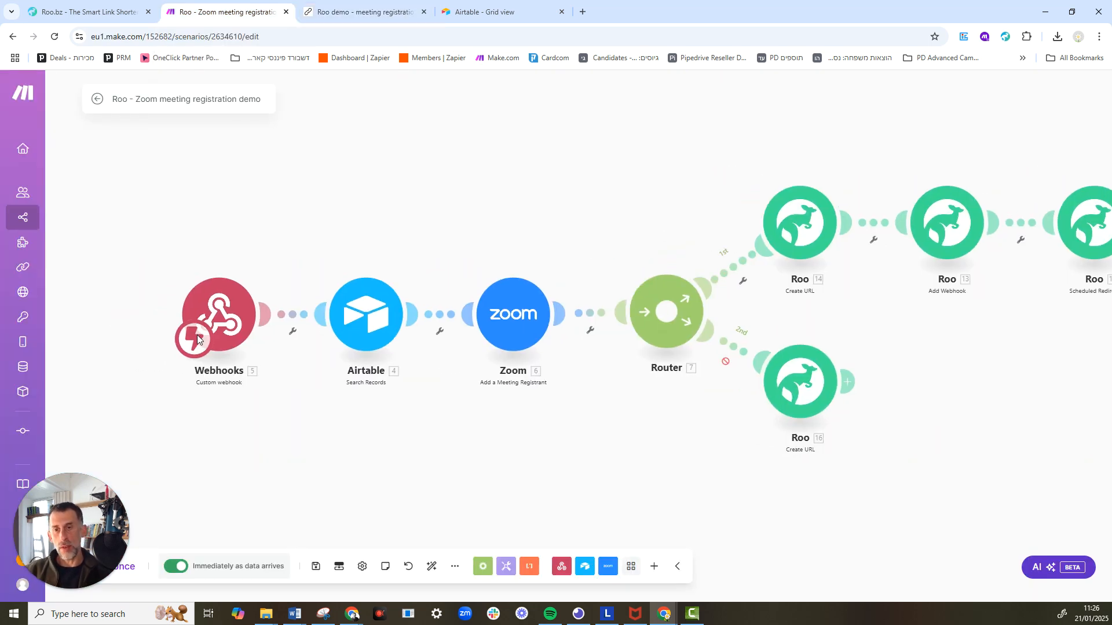
scroll(199, 327, "up", 2)
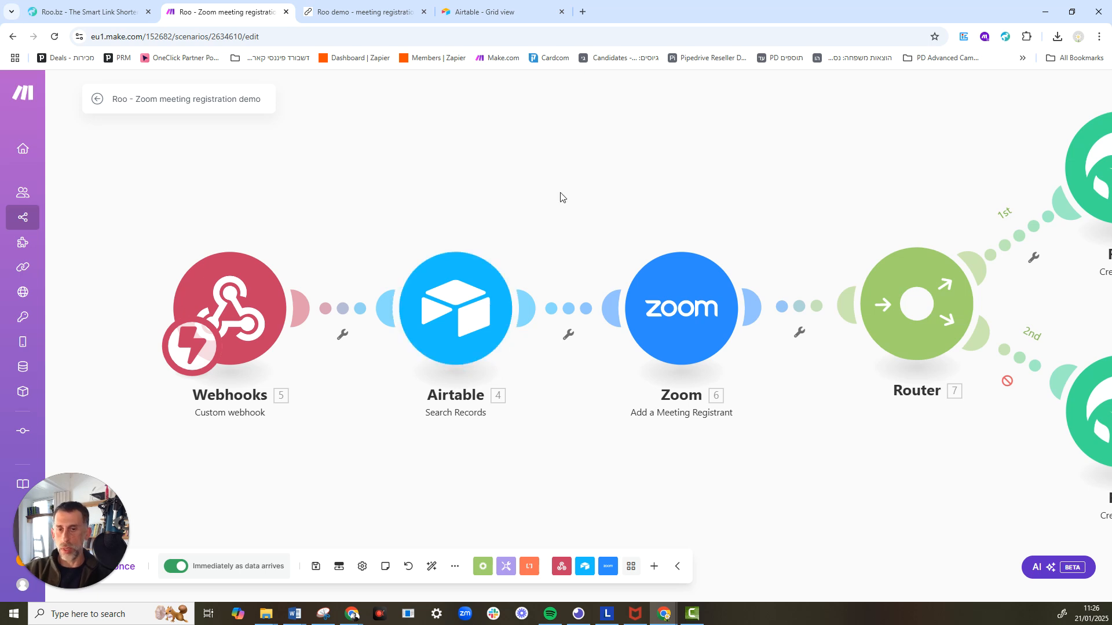
left_click_drag(561, 196, 549, 211)
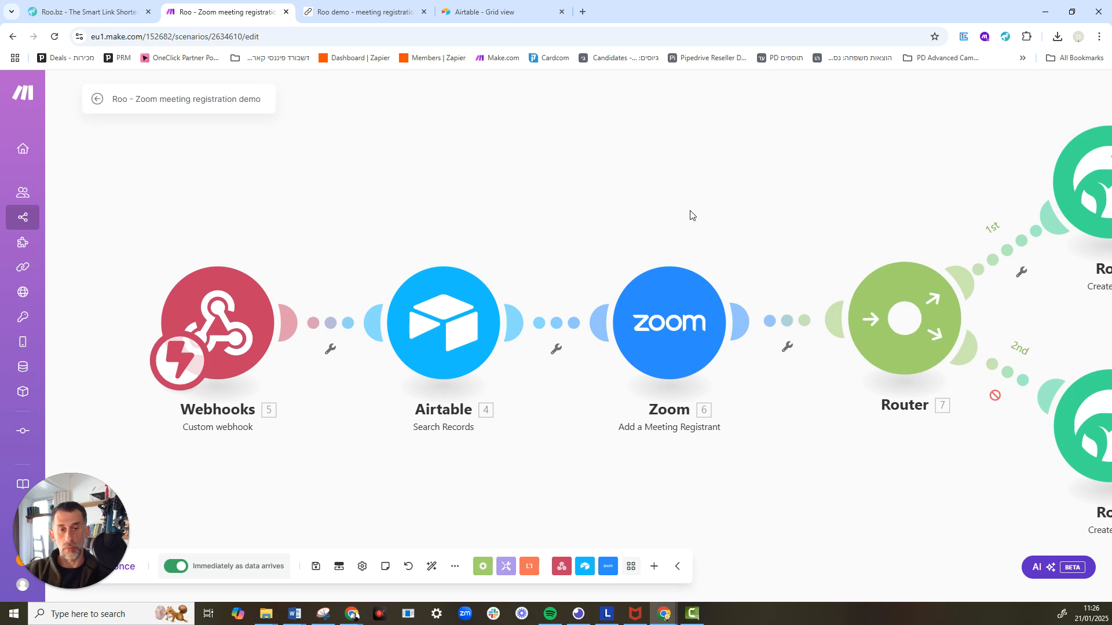
left_click_drag(692, 213, 613, 240)
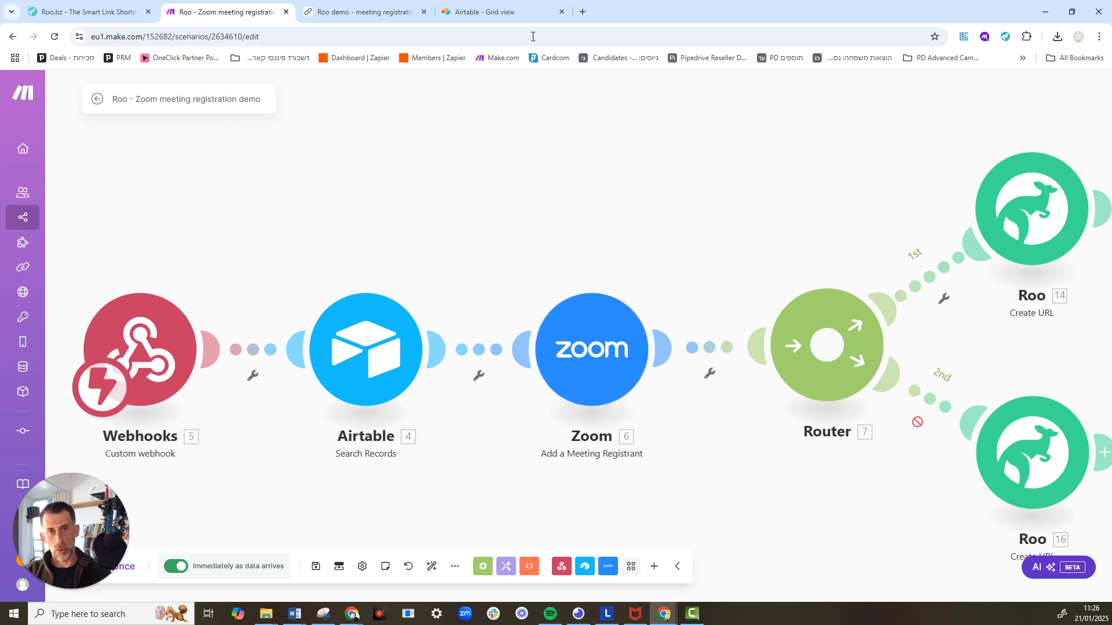
left_click(523, 16)
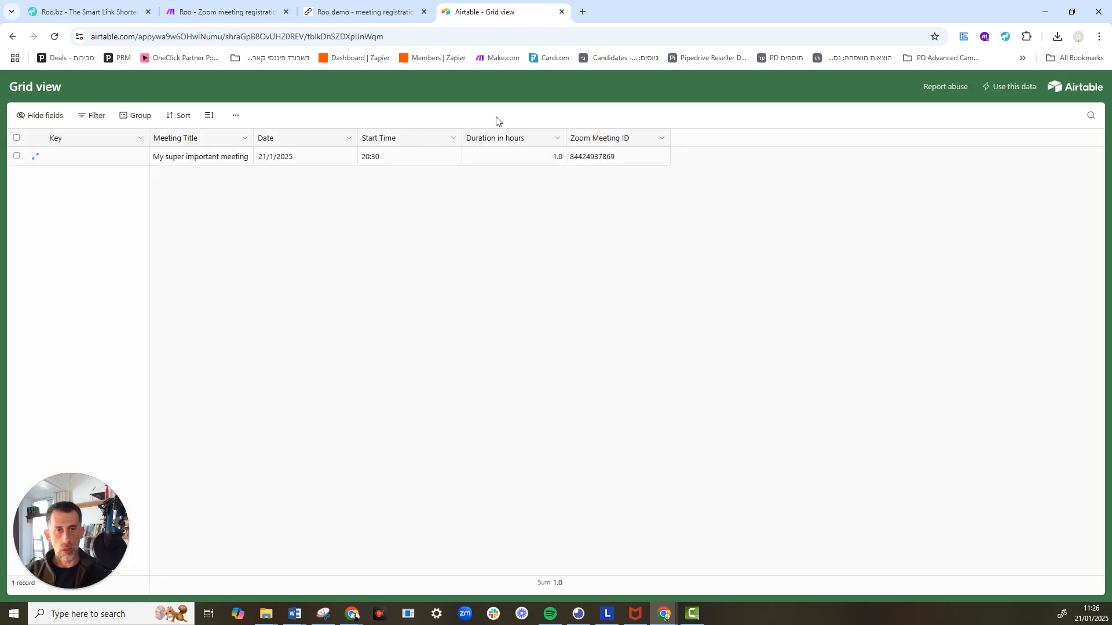
left_click(253, 12)
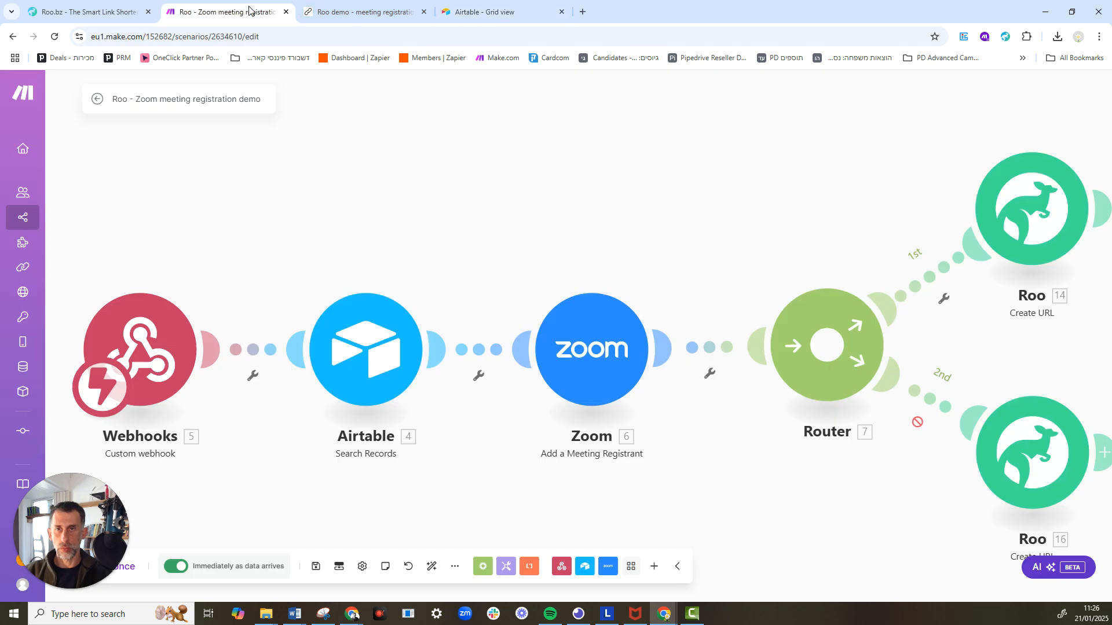
left_click_drag(510, 190, 293, 256)
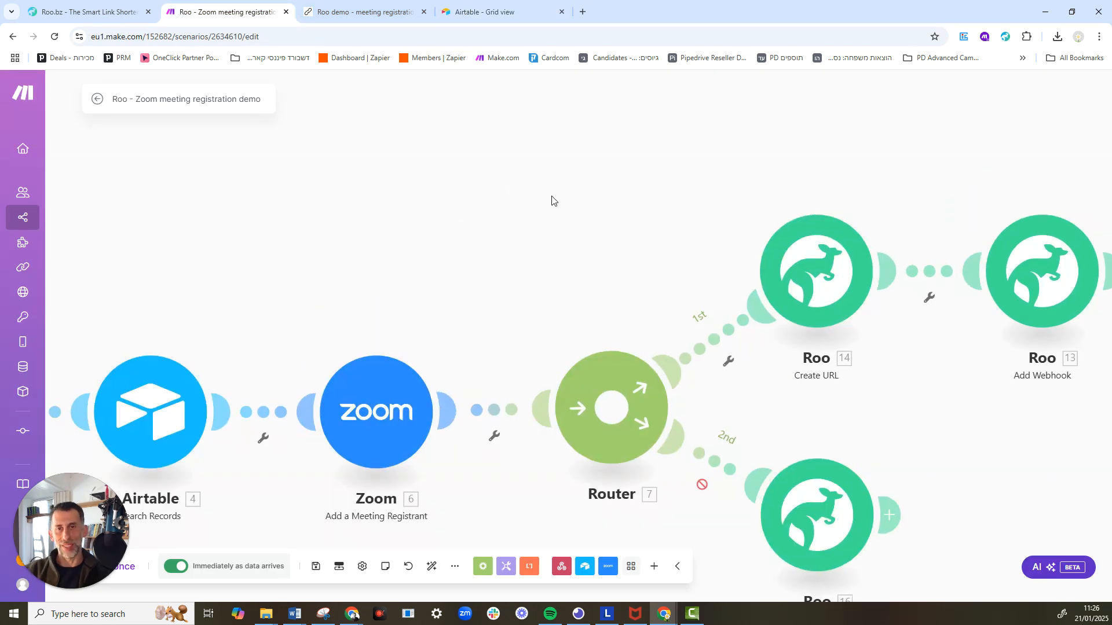
left_click_drag(564, 193, 566, 199)
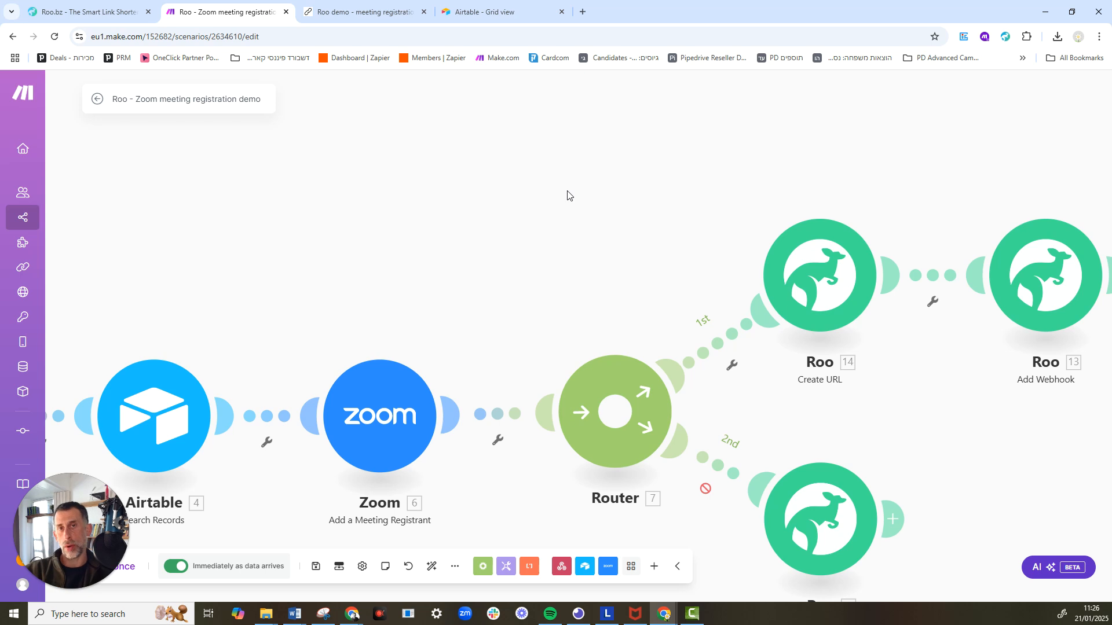
- Inspect the connection and URL mapping of the first route's Roo Create URL module and close its settings without saving
left_click(818, 270)
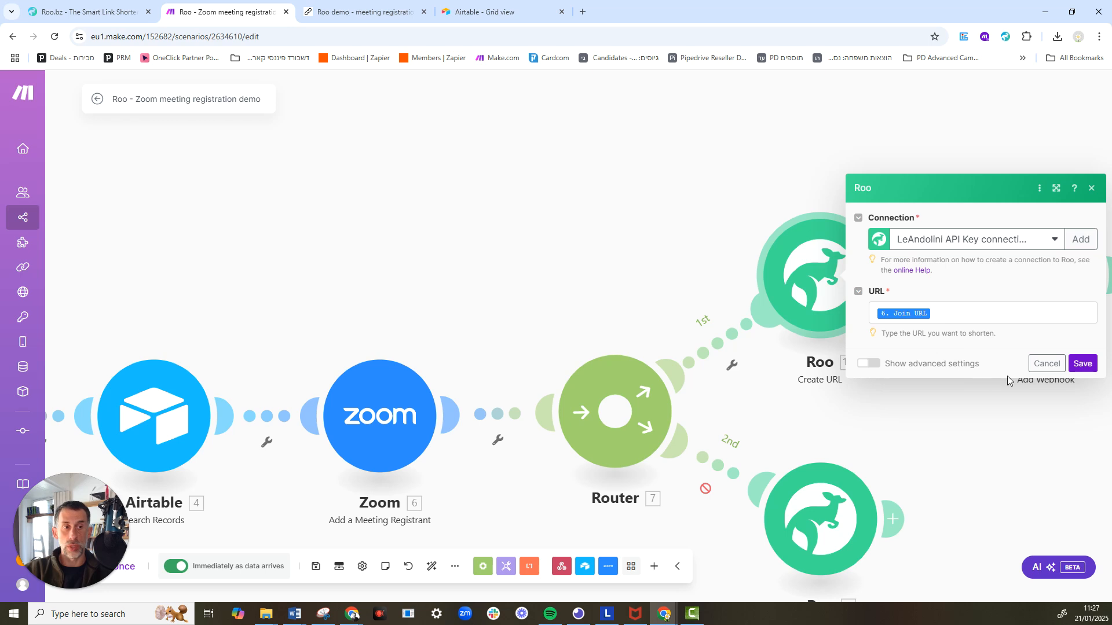
left_click(1046, 364)
left_click_drag(635, 263, 381, 297)
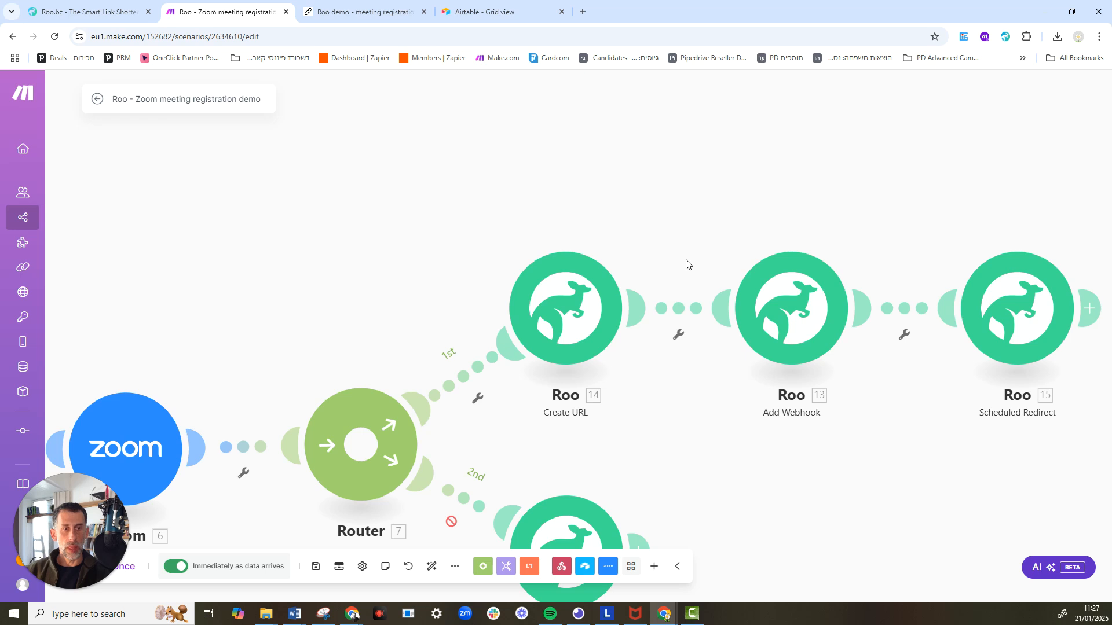
left_click_drag(809, 169, 720, 201)
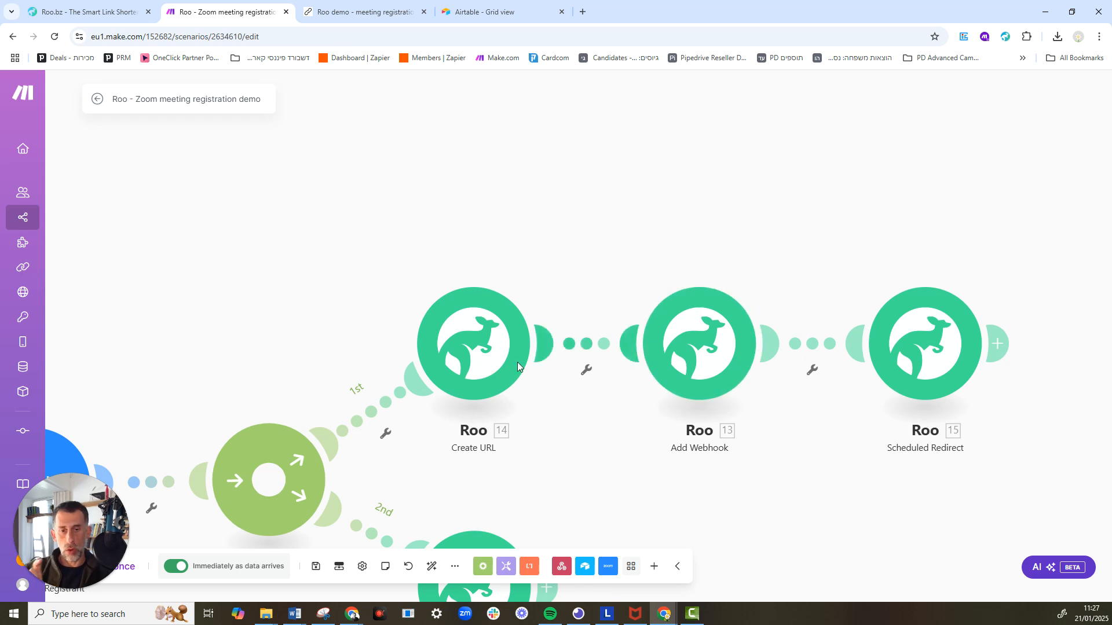
- Open the Roo Add Webhook module's settings and set Add Metadata to Yes
left_click(720, 356)
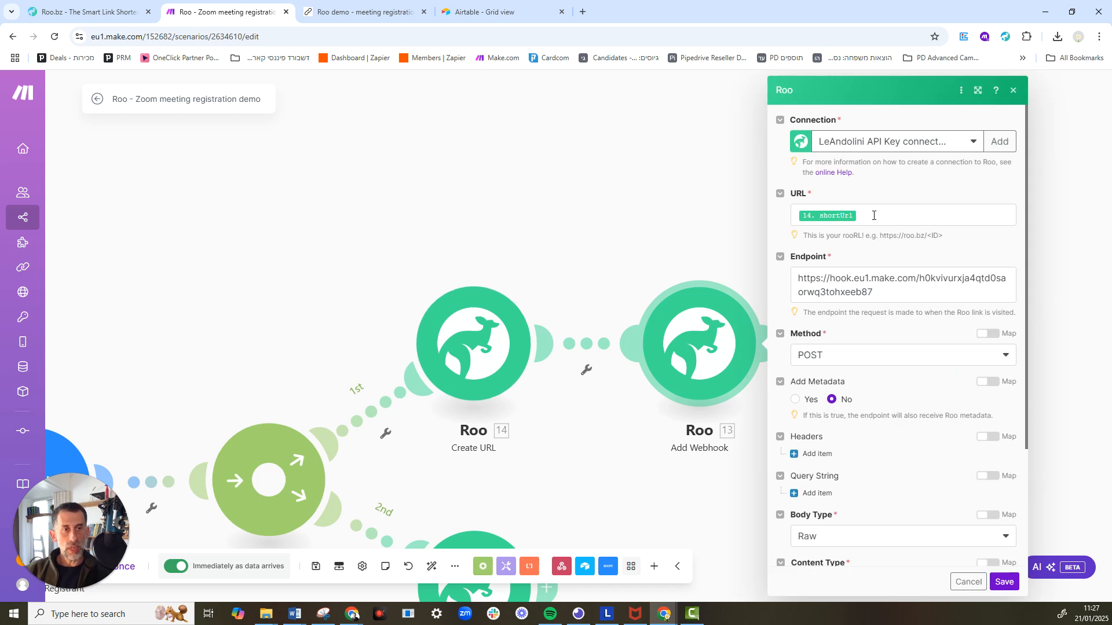
left_click(873, 216)
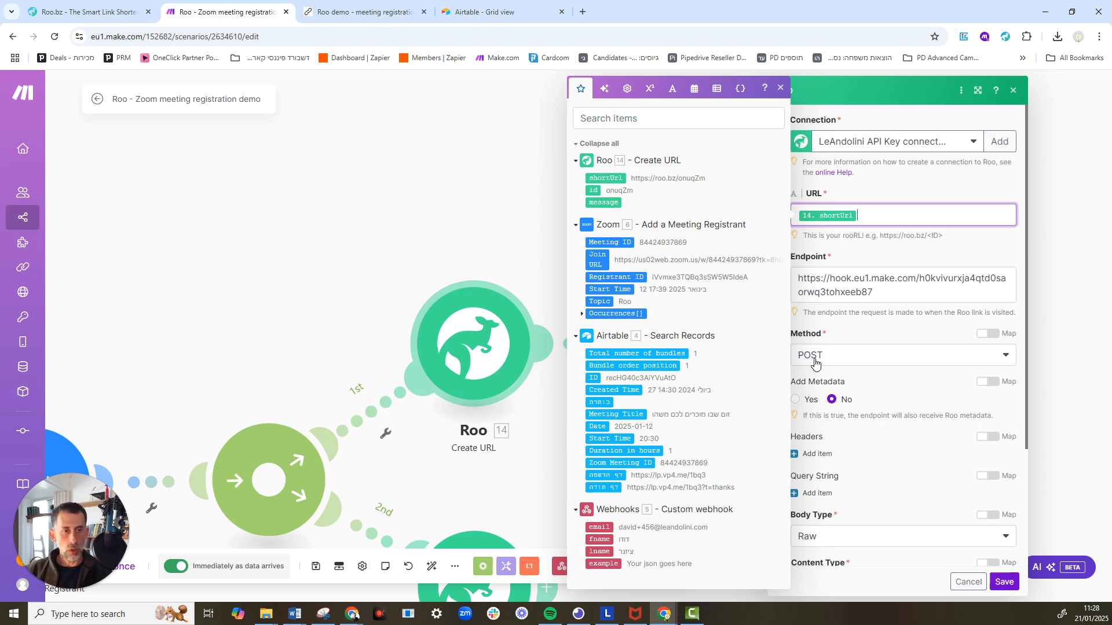
scroll(816, 361, "down", 1)
left_click(796, 344)
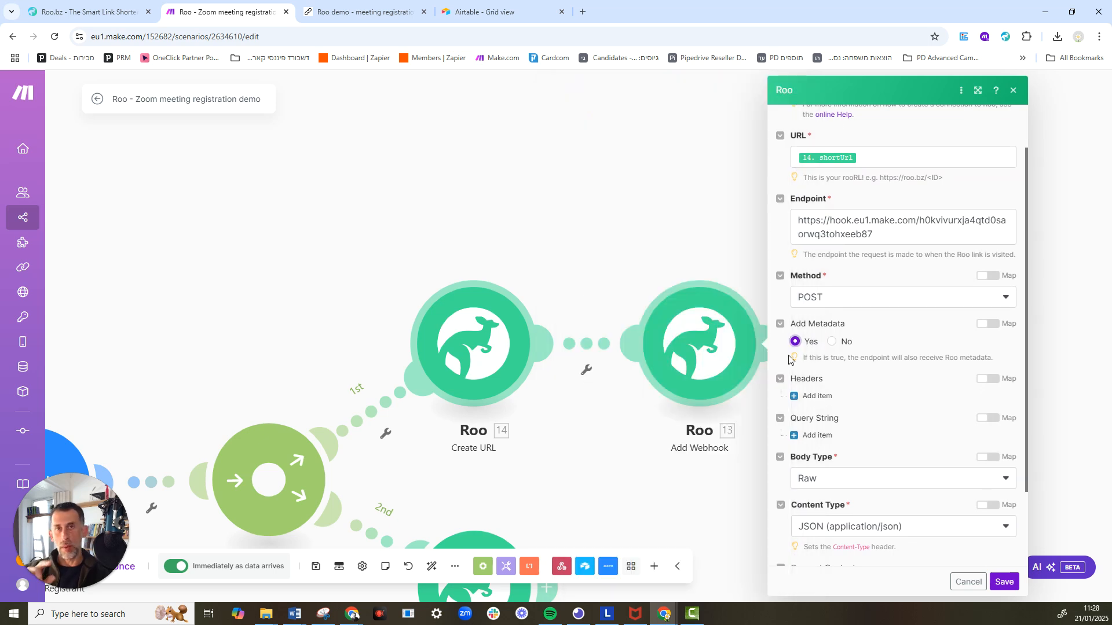
- Review the webhook's endpoint, method, body type and JSON request content, and close the settings without saving
scroll(789, 359, "down", 2)
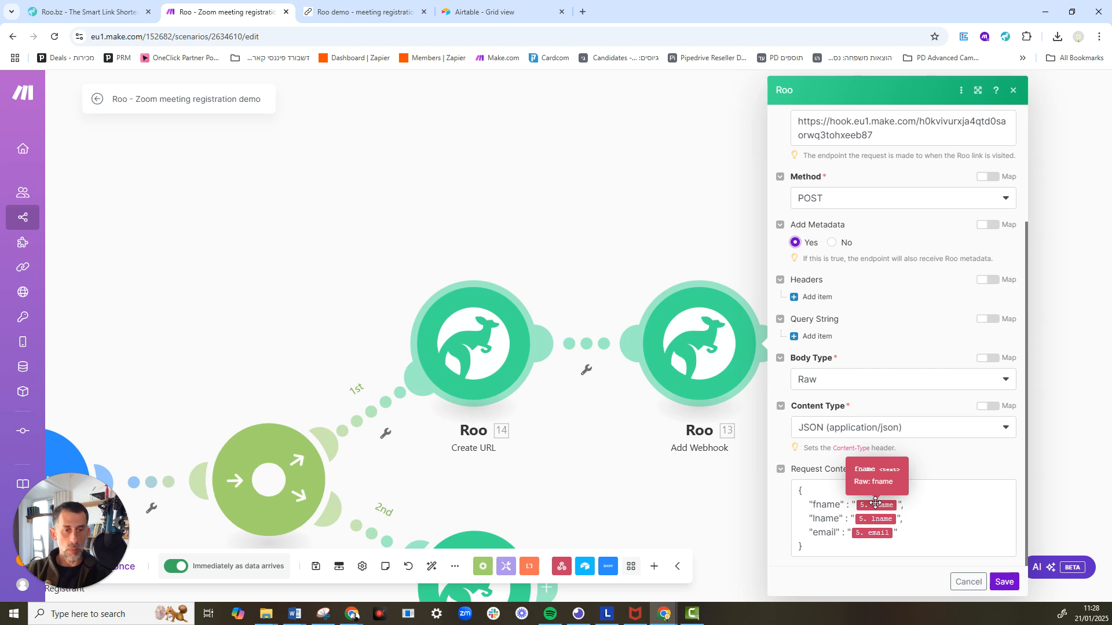
scroll(880, 263, "up", 3)
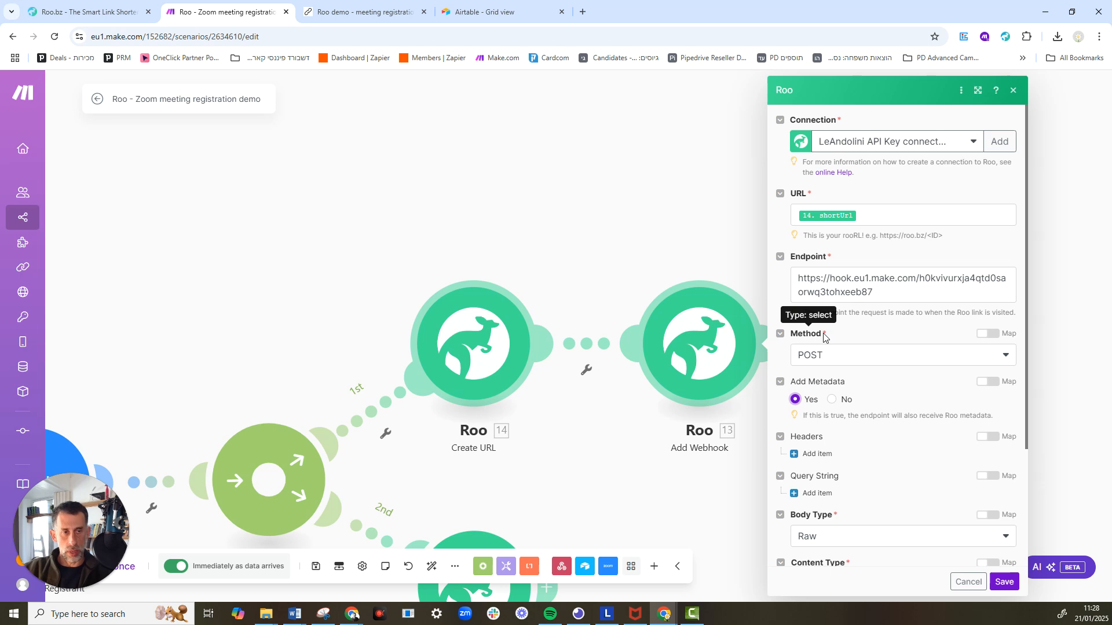
scroll(941, 353, "down", 1)
scroll(941, 353, "down", 1)
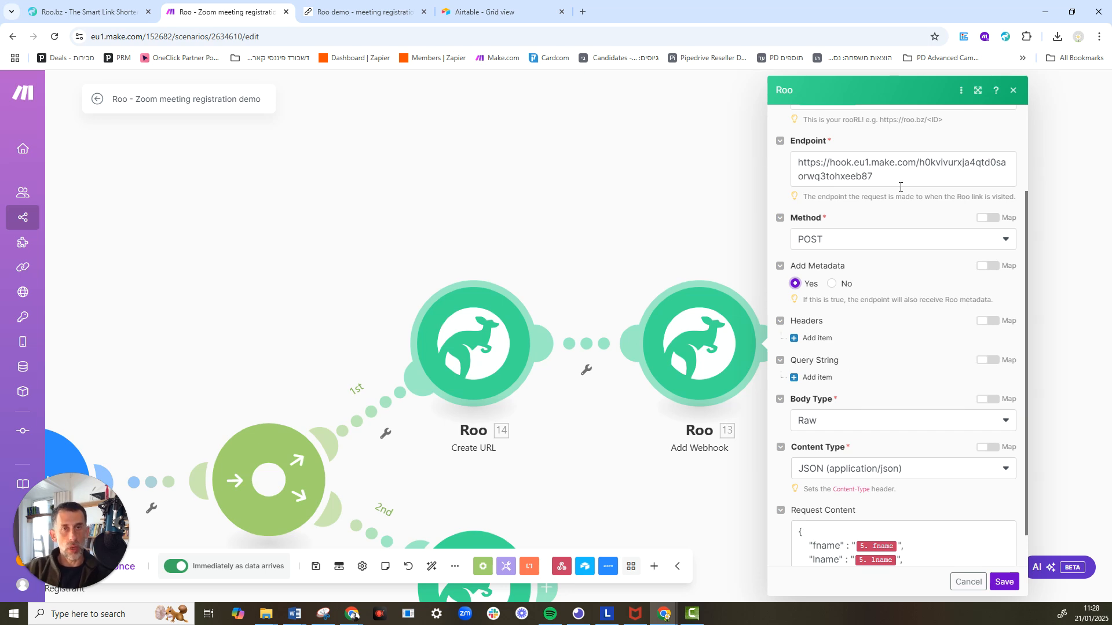
scroll(869, 521, "down", 1)
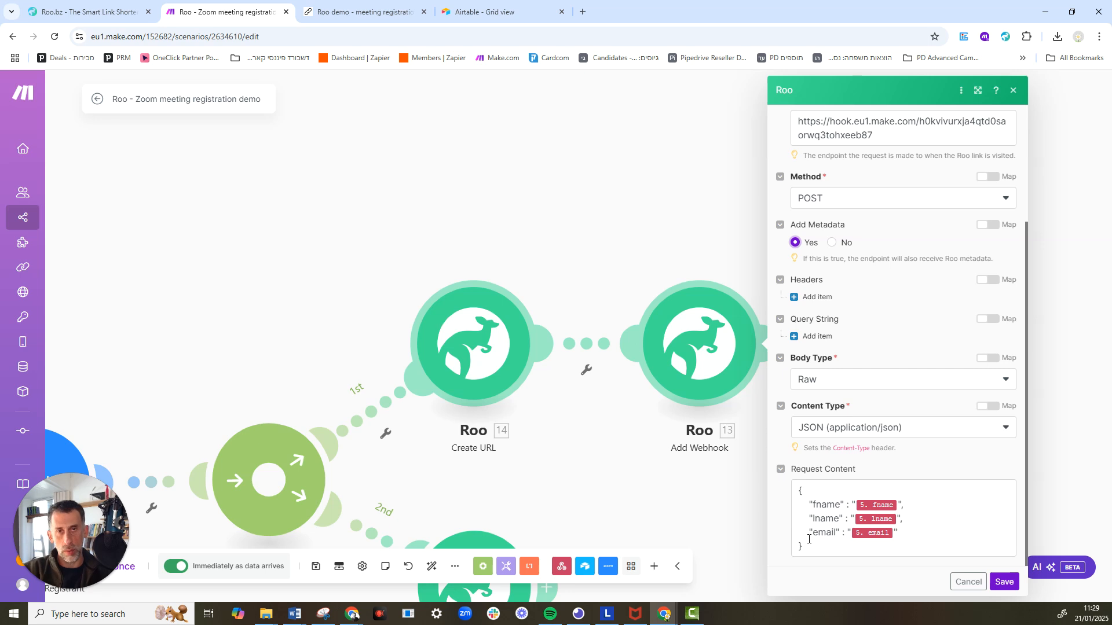
left_click(968, 582)
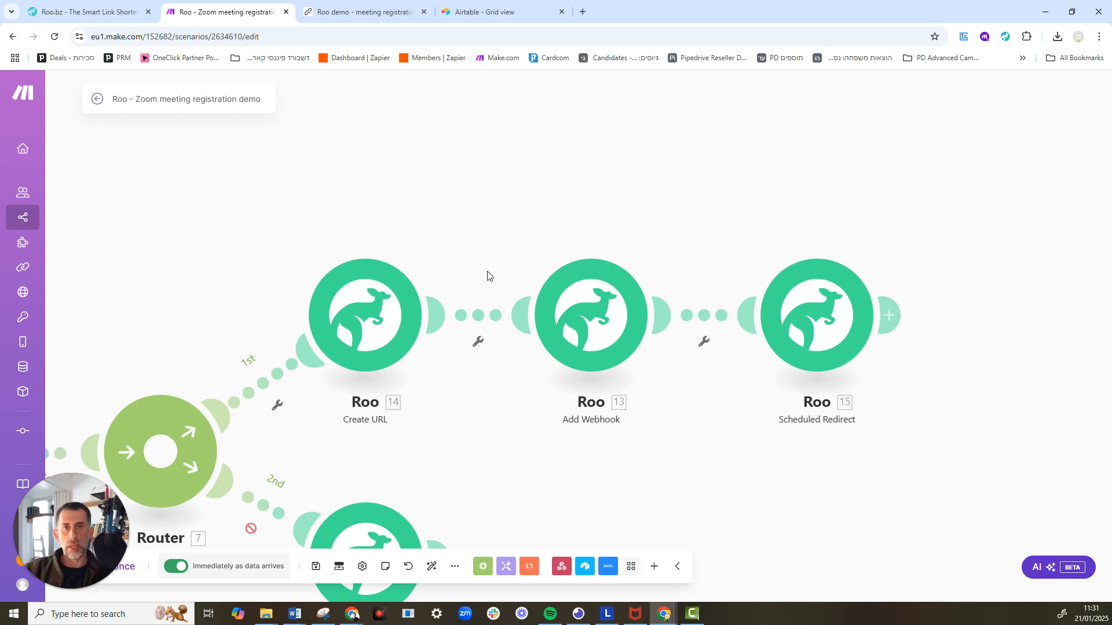
- Check the Airtable meeting record and the registration page again, and return to the Make scenario
left_click(533, 12)
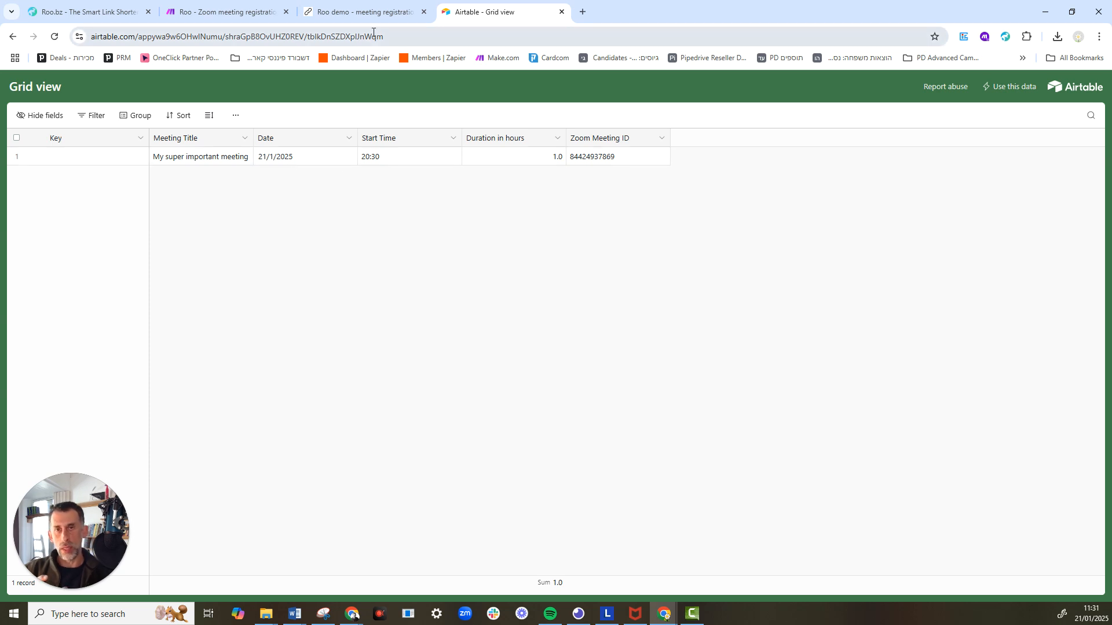
left_click(370, 12)
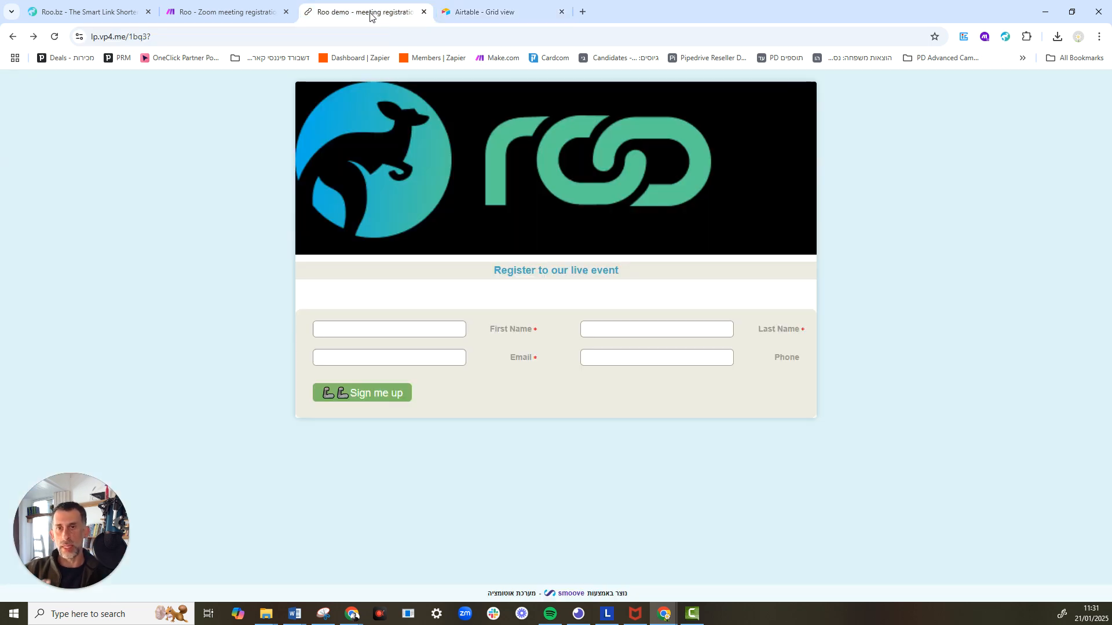
left_click(251, 15)
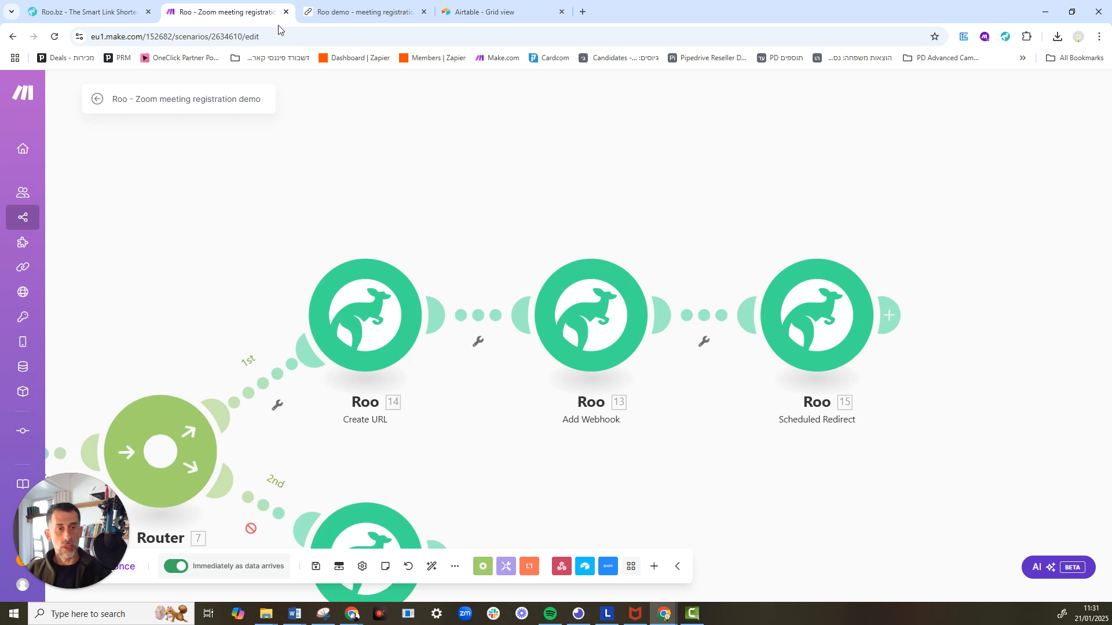
- Open the Roo Scheduled Redirect module's settings in the enlarged view and review its schedule items
left_click(845, 318)
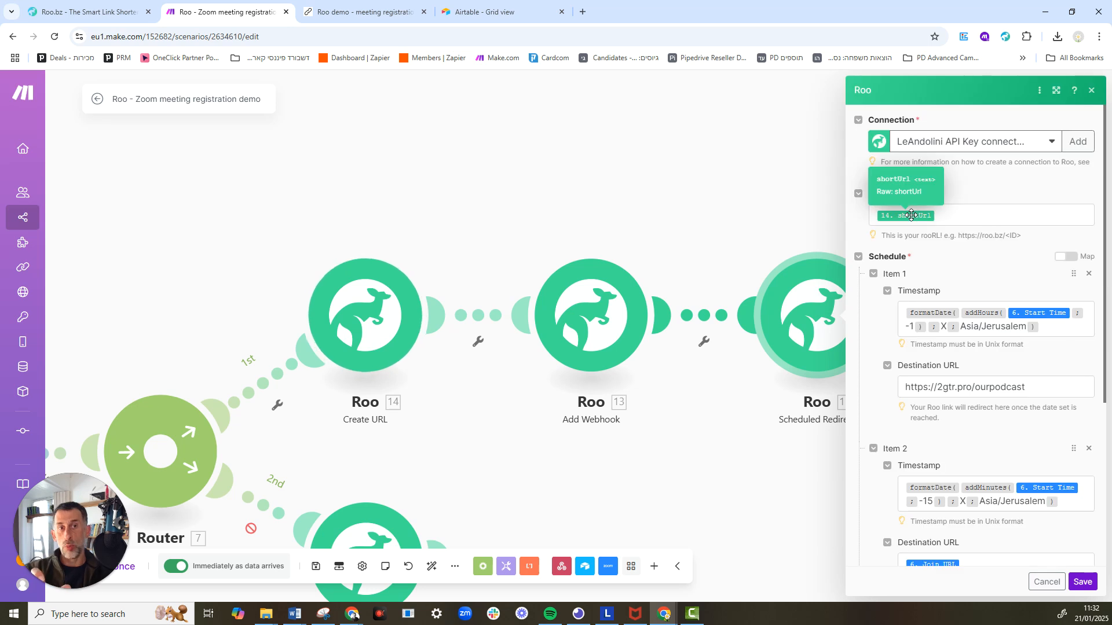
left_click(1058, 91)
scroll(397, 377, "down", 2)
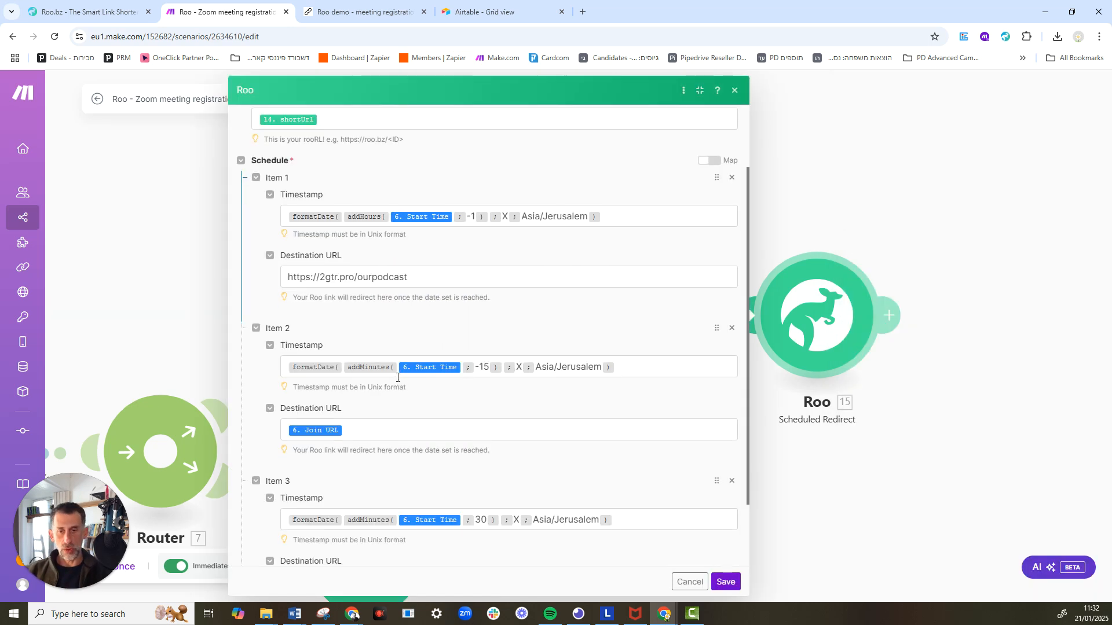
- Add an empty fourth item to the redirect schedule and remove it again
scroll(397, 377, "down", 2)
left_click(268, 553)
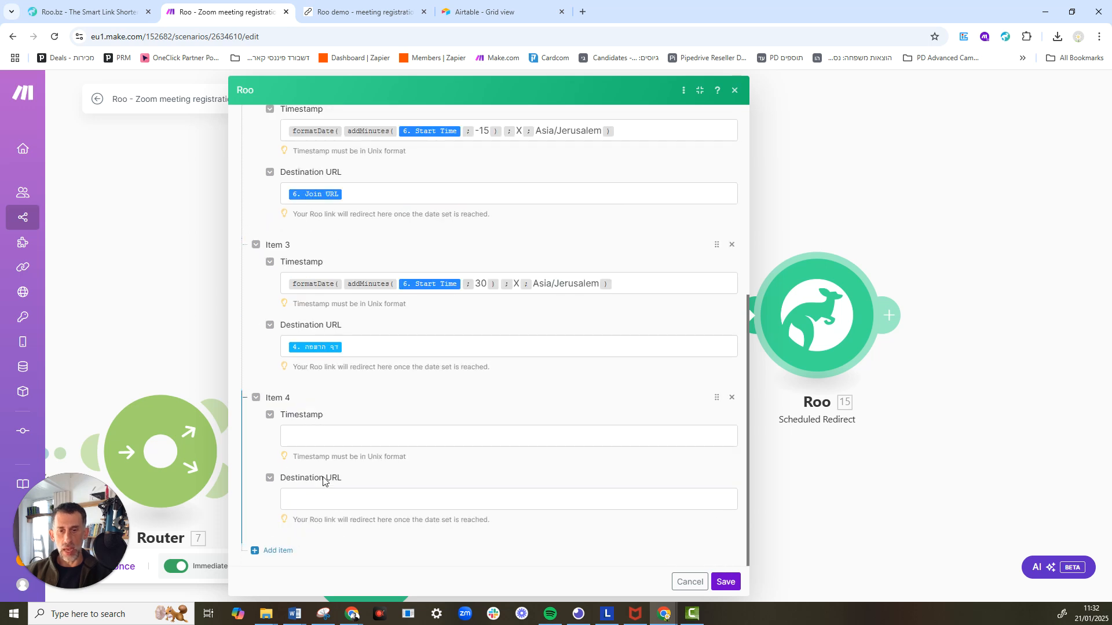
scroll(736, 399, "up", 1)
left_click(732, 418)
- Examine the timestamp formula and destination URL of the first item in the redirect schedule
scroll(418, 362, "up", 3)
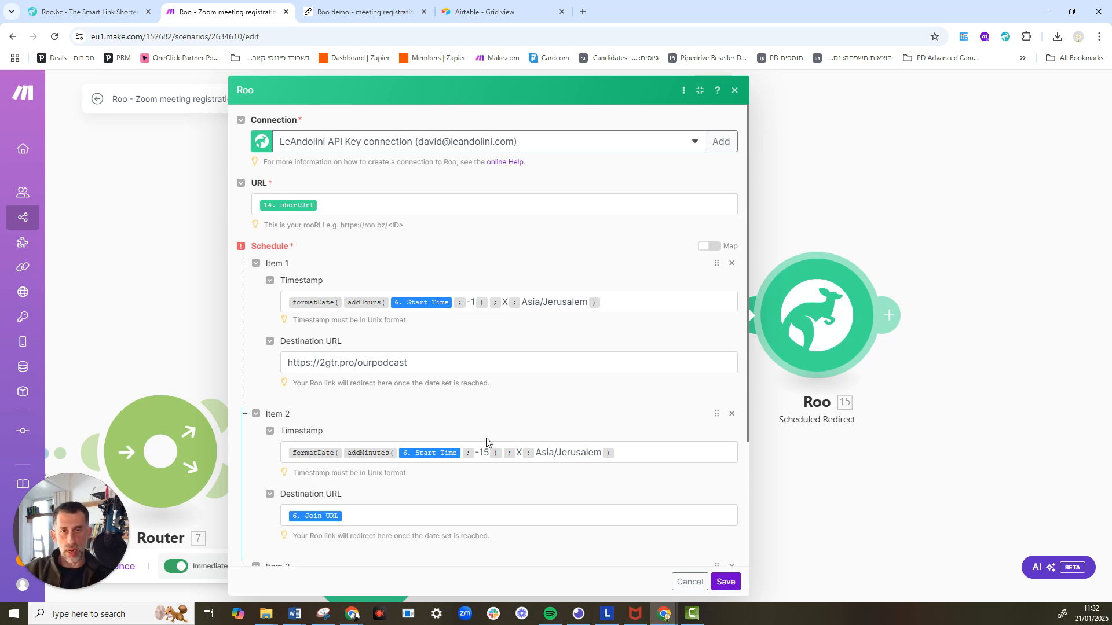
triple_click(346, 359)
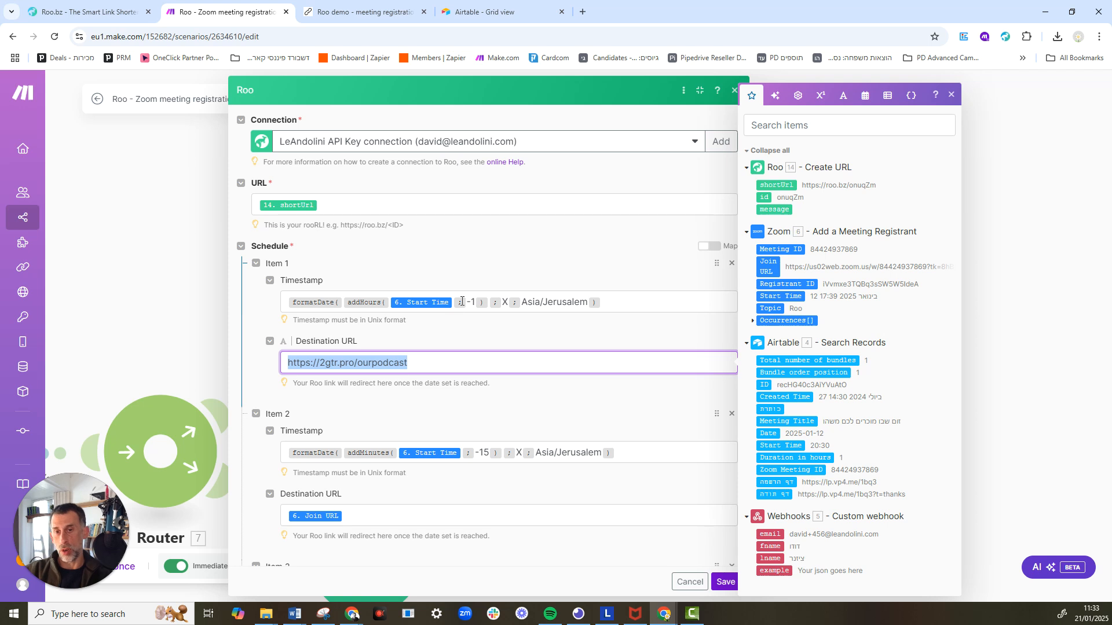
mouse_move(351, 298)
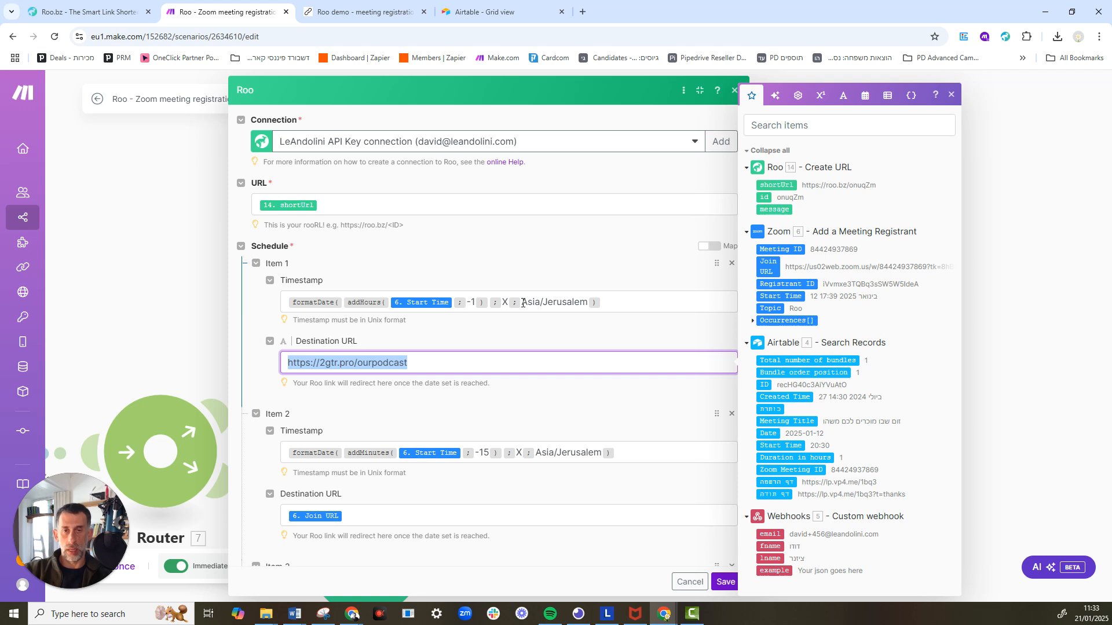
left_click(412, 363)
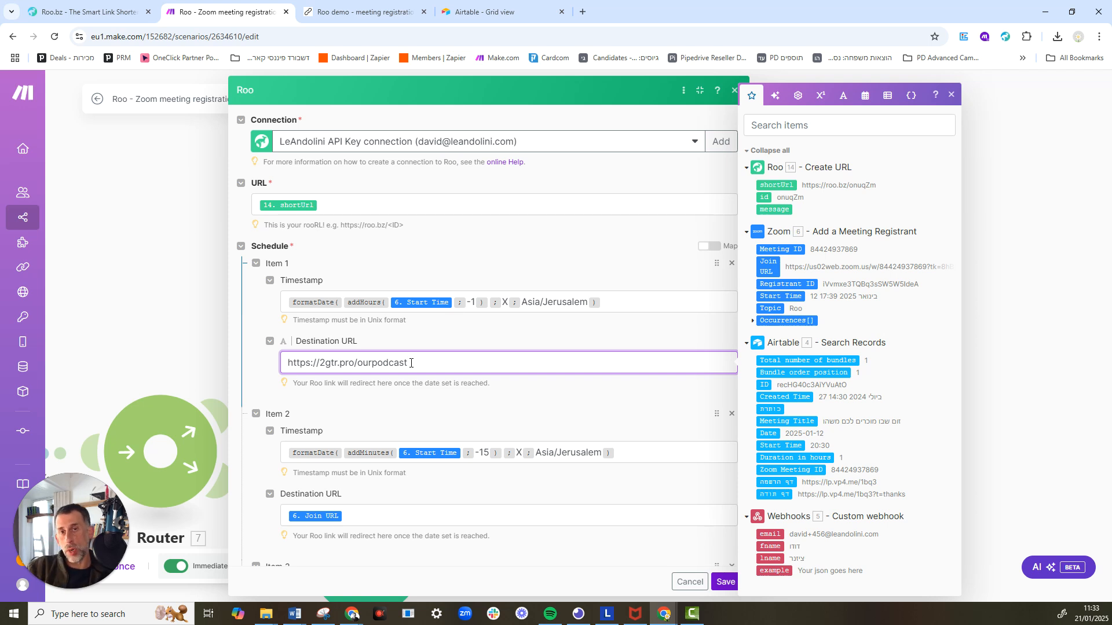
triple_click(380, 366)
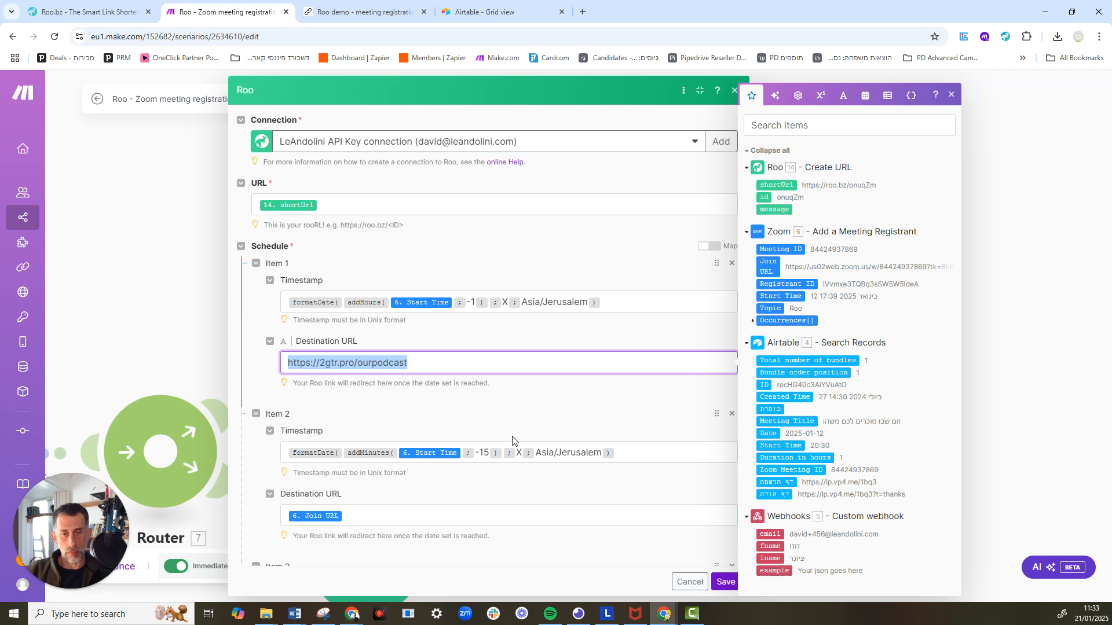
- Review the timestamp formulas and destination URLs of the second and third redirect schedule items, and close the module settings without saving
left_click(641, 427)
scroll(641, 427, "down", 2)
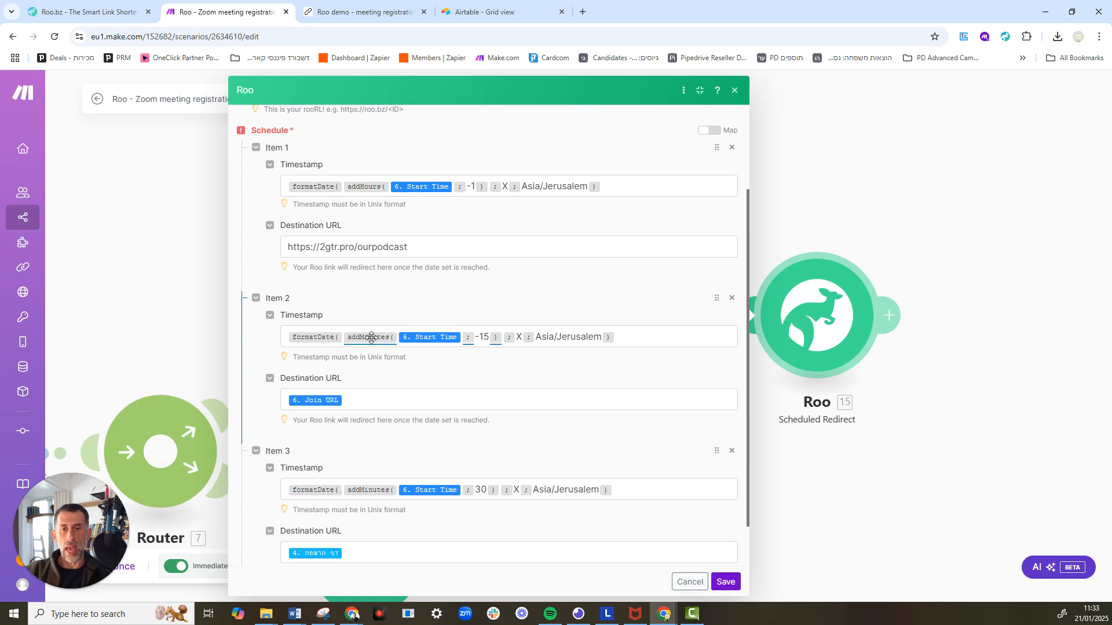
mouse_move(371, 337)
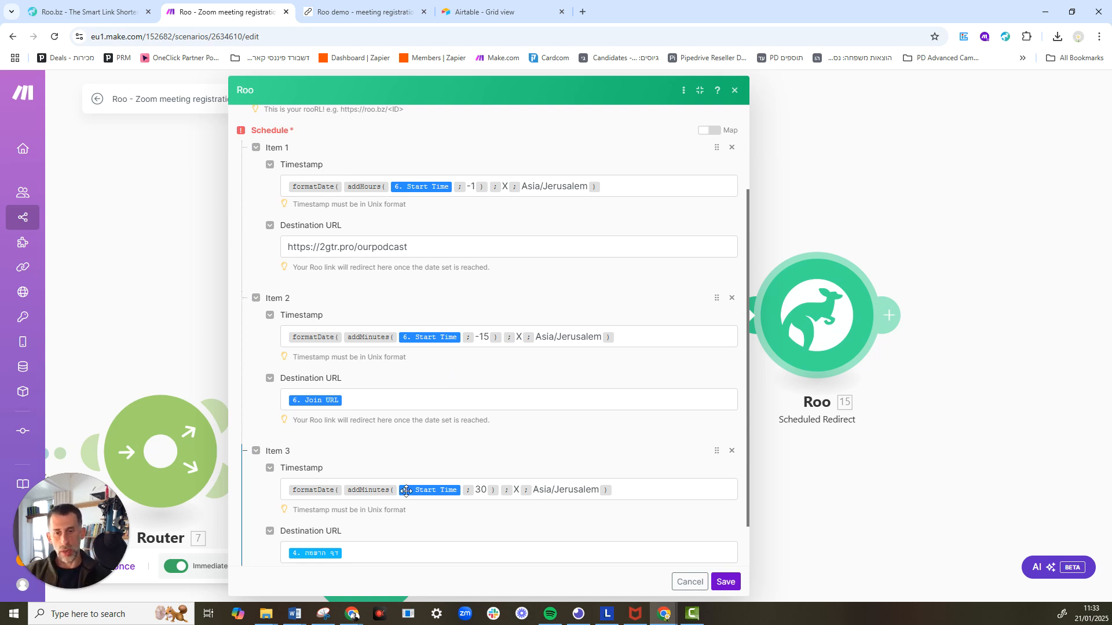
scroll(390, 507, "down", 1)
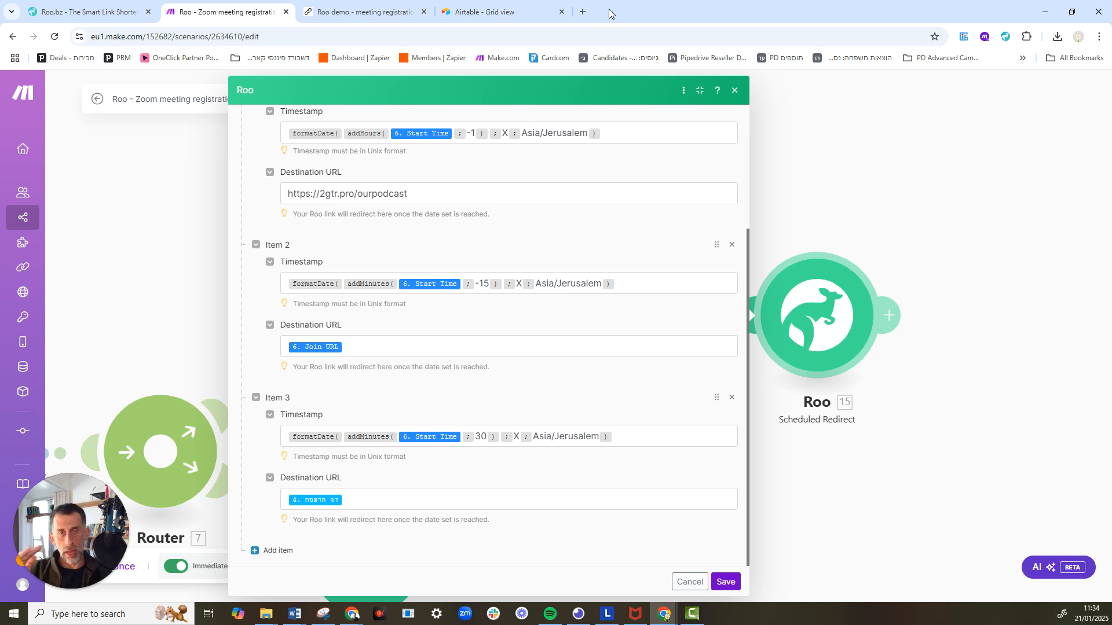
scroll(559, 279, "up", 1)
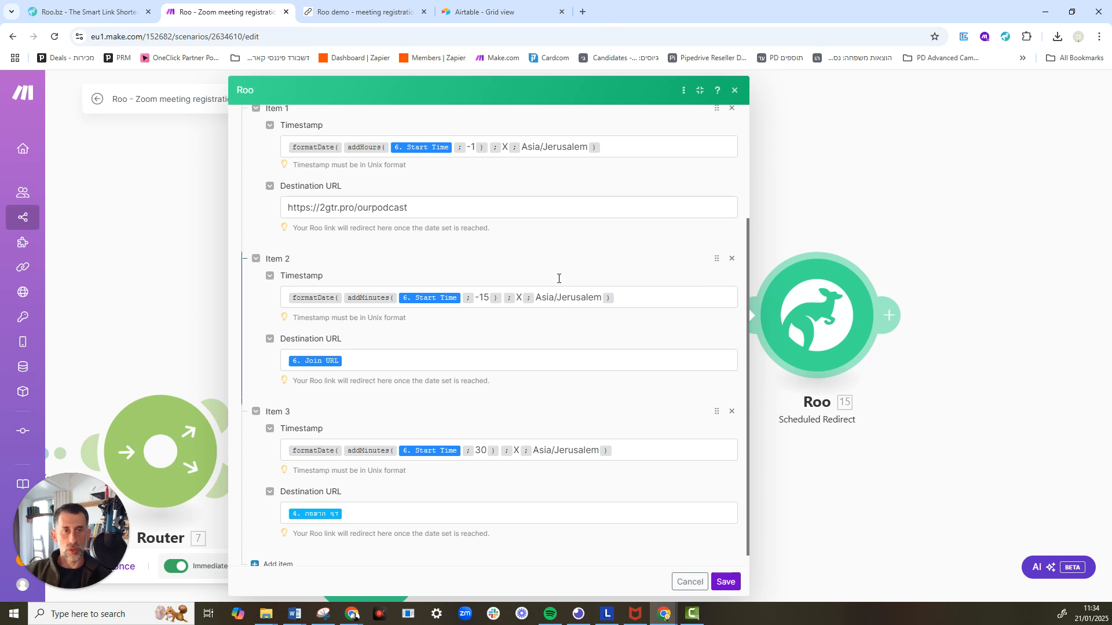
scroll(558, 279, "up", 3)
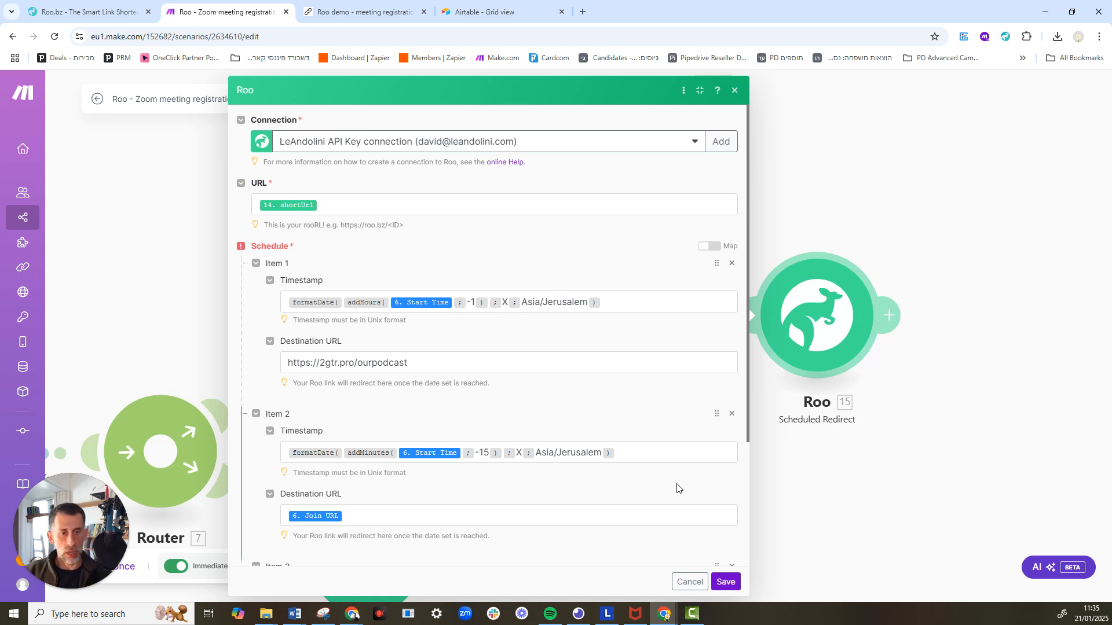
left_click(689, 582)
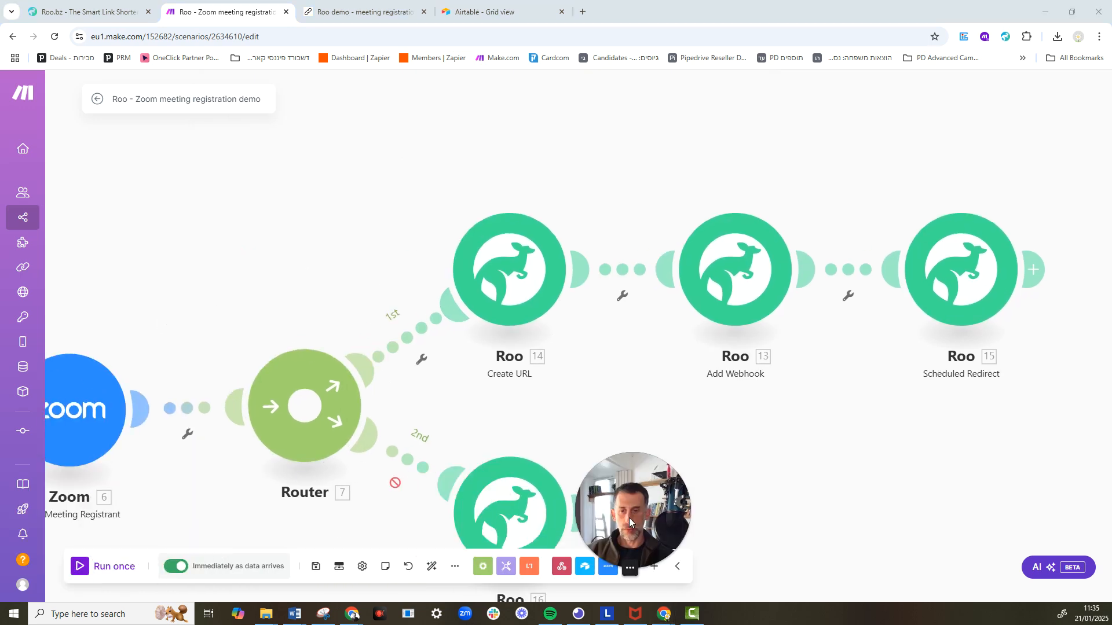
- Start a single test run of the whole scenario so it listens for a new registration
mouse_move(82, 556)
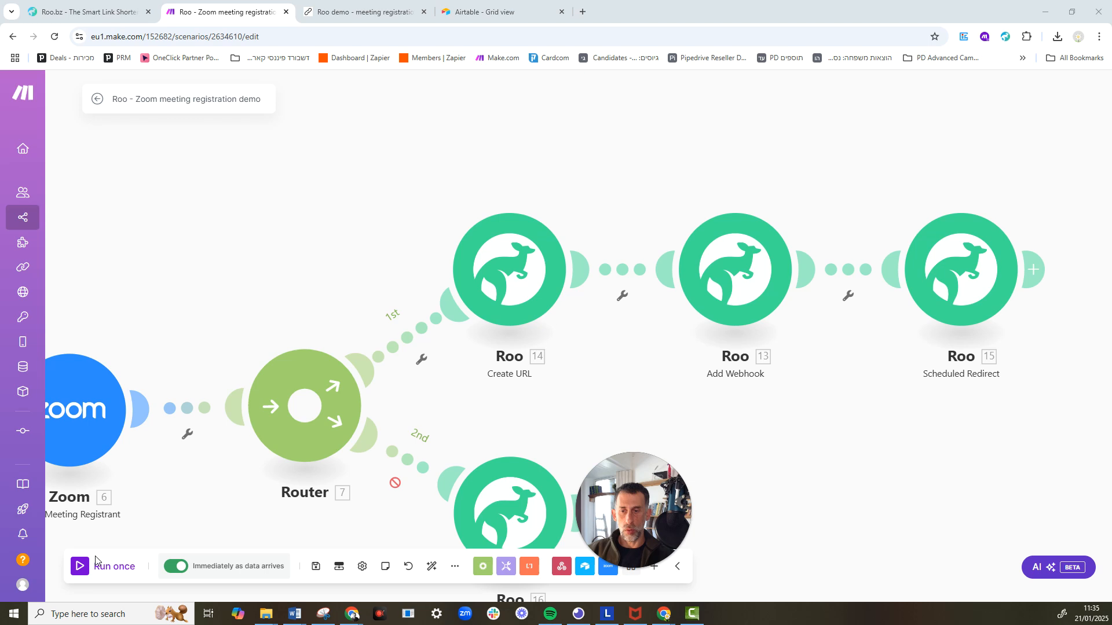
left_click(96, 566)
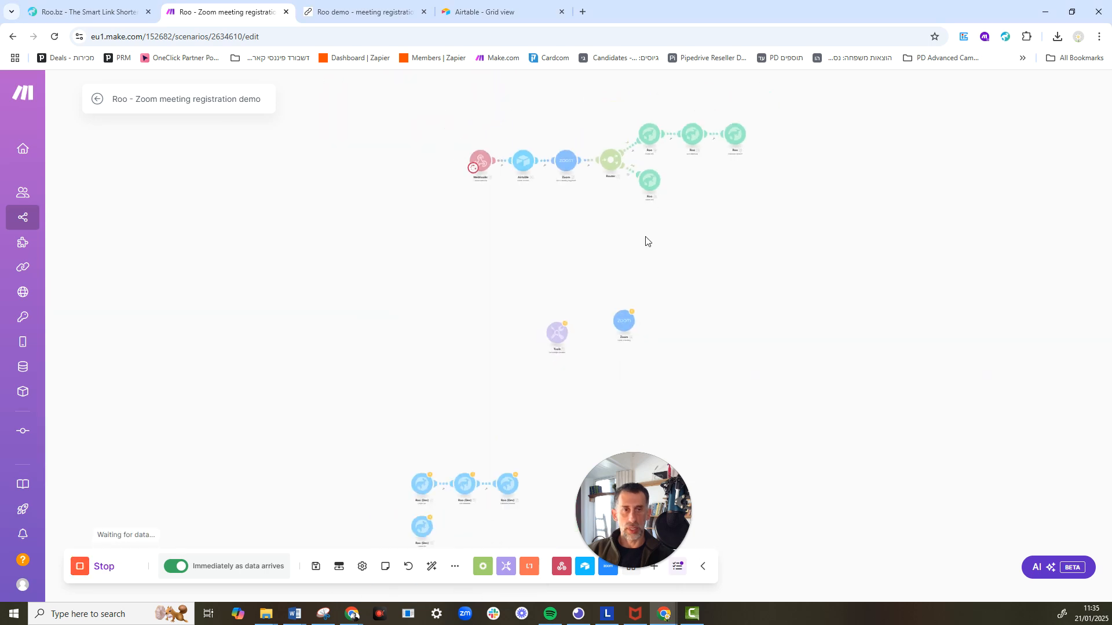
left_click_drag(658, 211, 618, 270)
- Fill in the live event registration page with the registrant's first name, last name and e-mail, and submit the sign-up
left_click(392, 5)
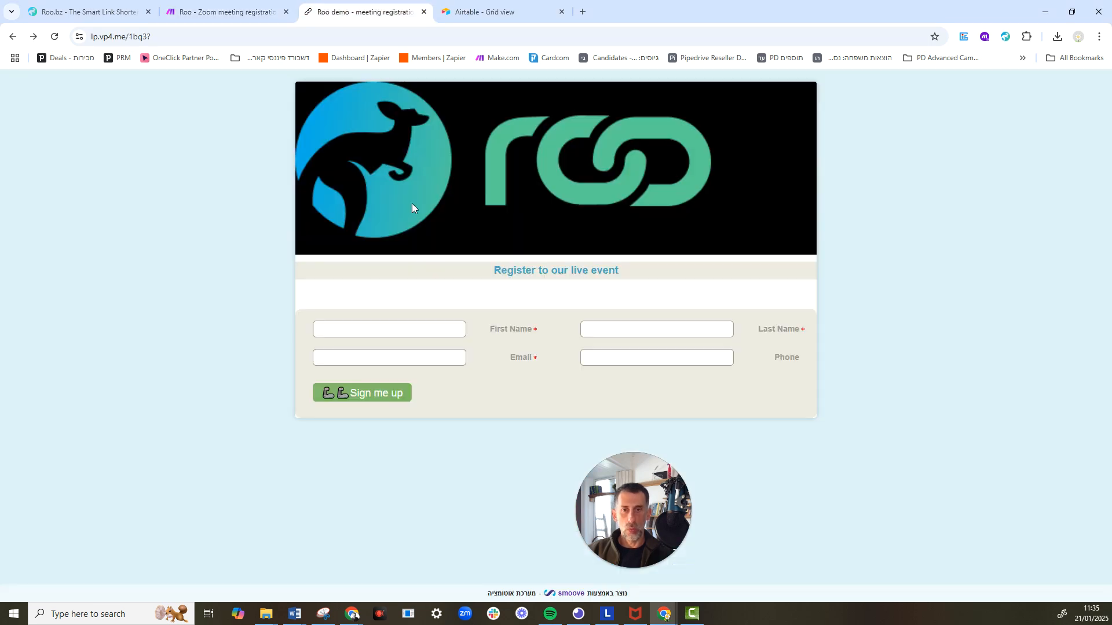
left_click(399, 327)
left_click(412, 373)
left_click(631, 329)
left_click(657, 377)
left_click(440, 358)
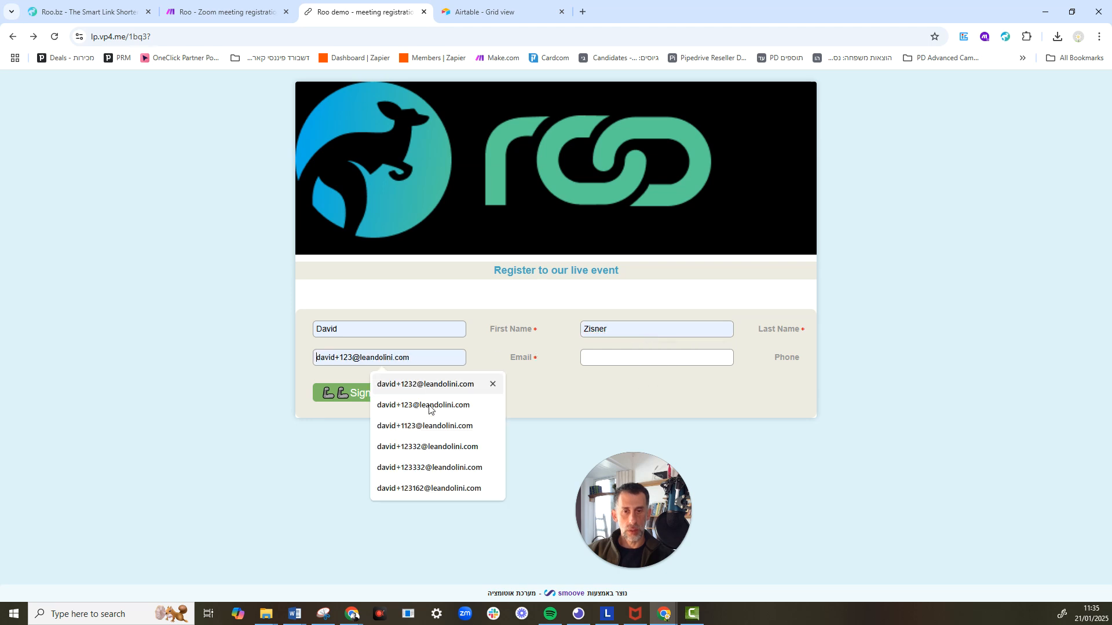
left_click(423, 447)
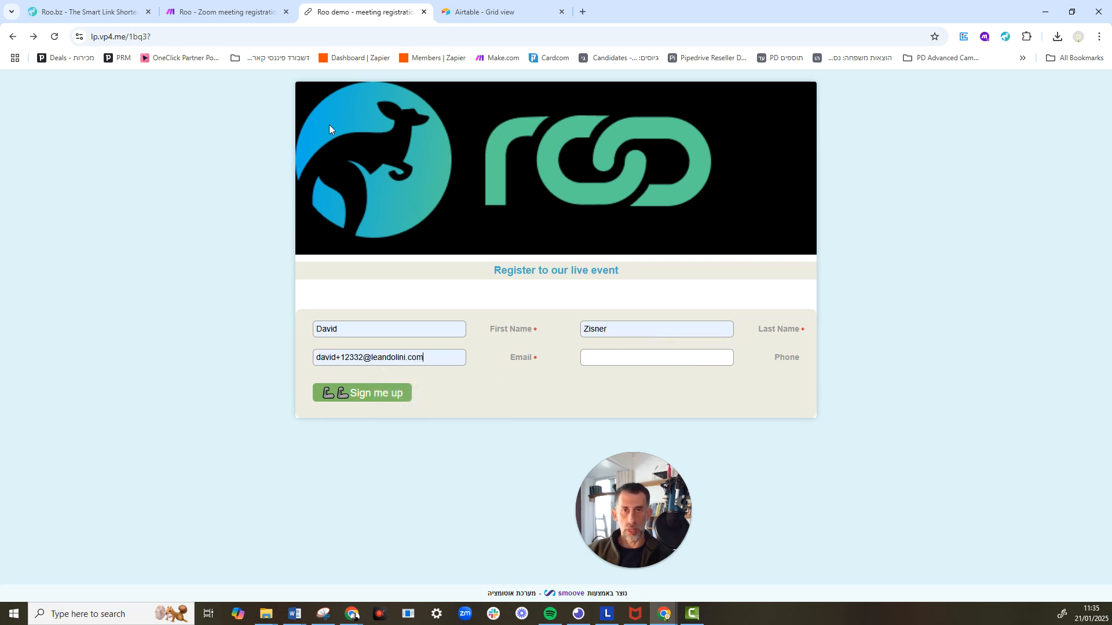
left_click(341, 392)
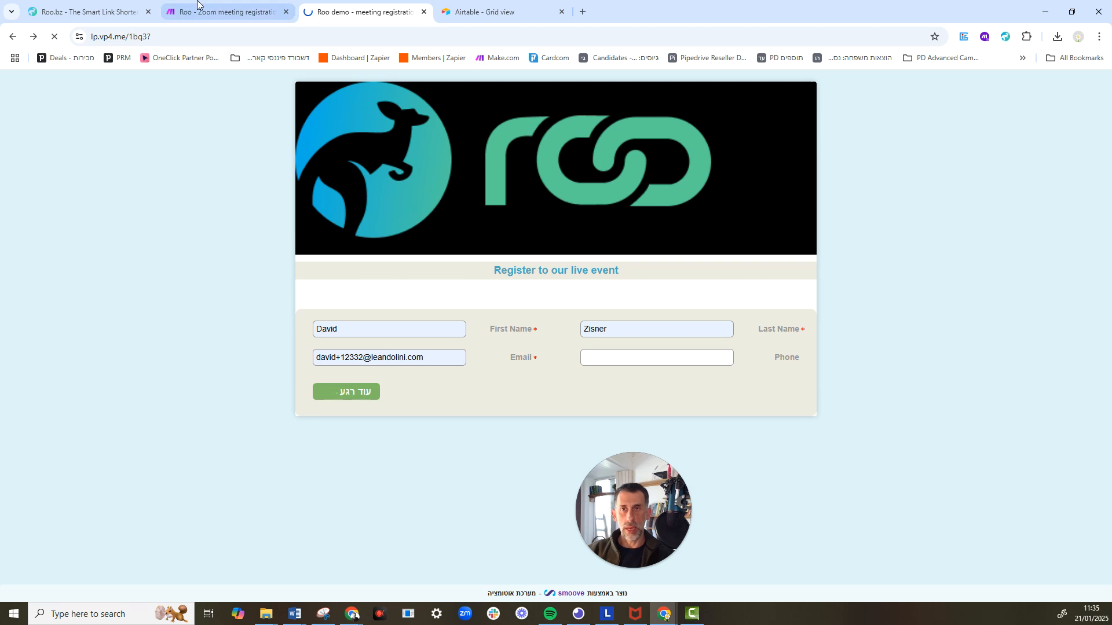
- Return to the Make scenario and check the registration data received by the Webhooks module
left_click(198, 11)
scroll(439, 193, "up", 5)
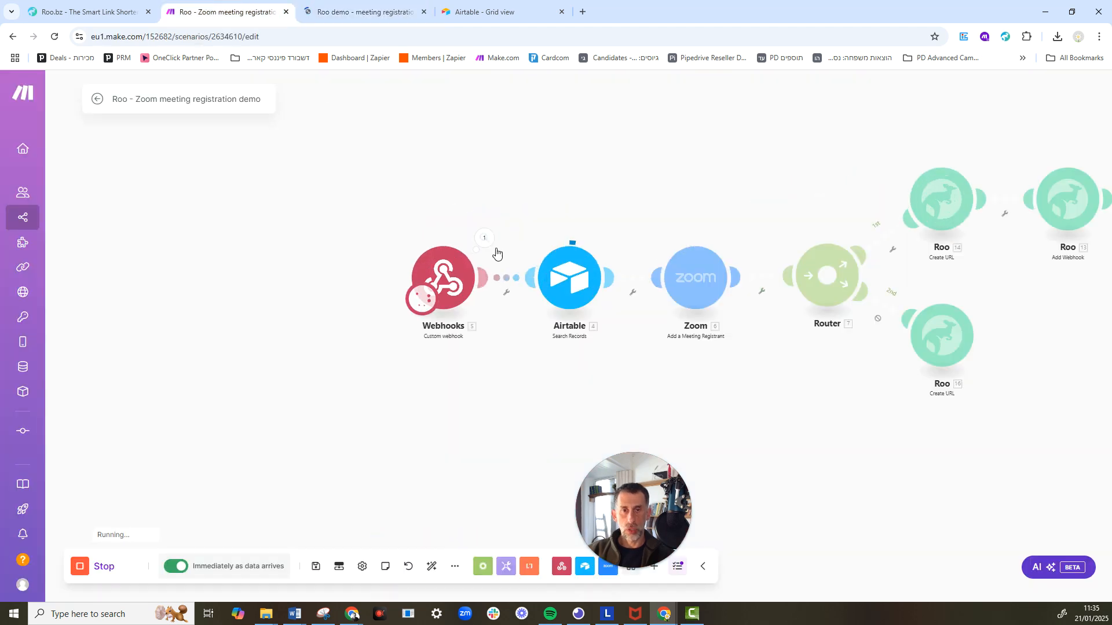
left_click(485, 239)
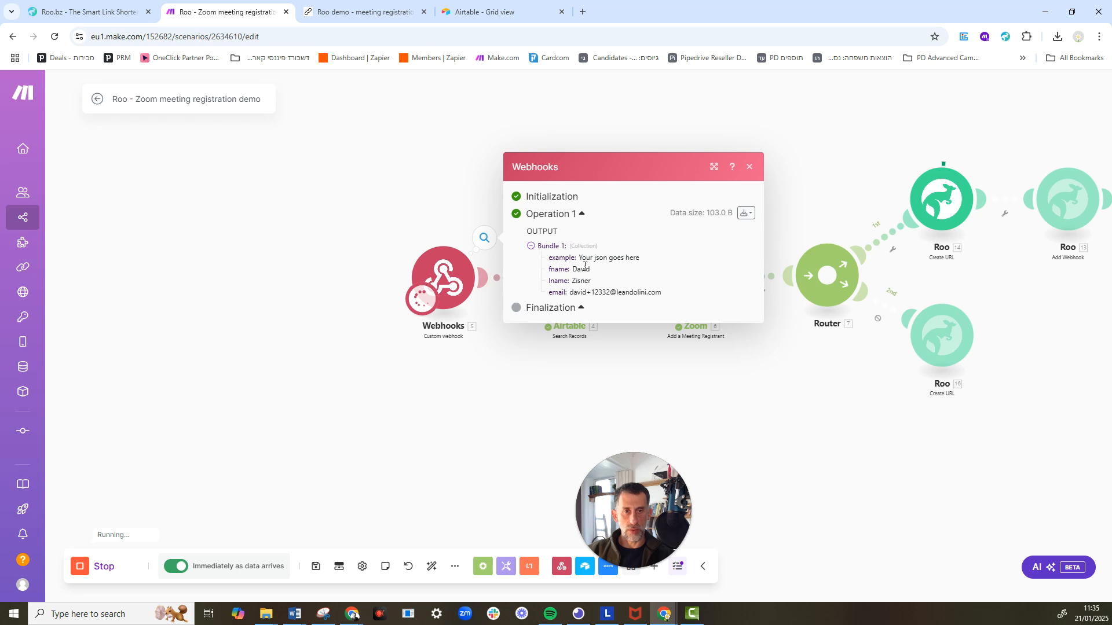
left_click(410, 161)
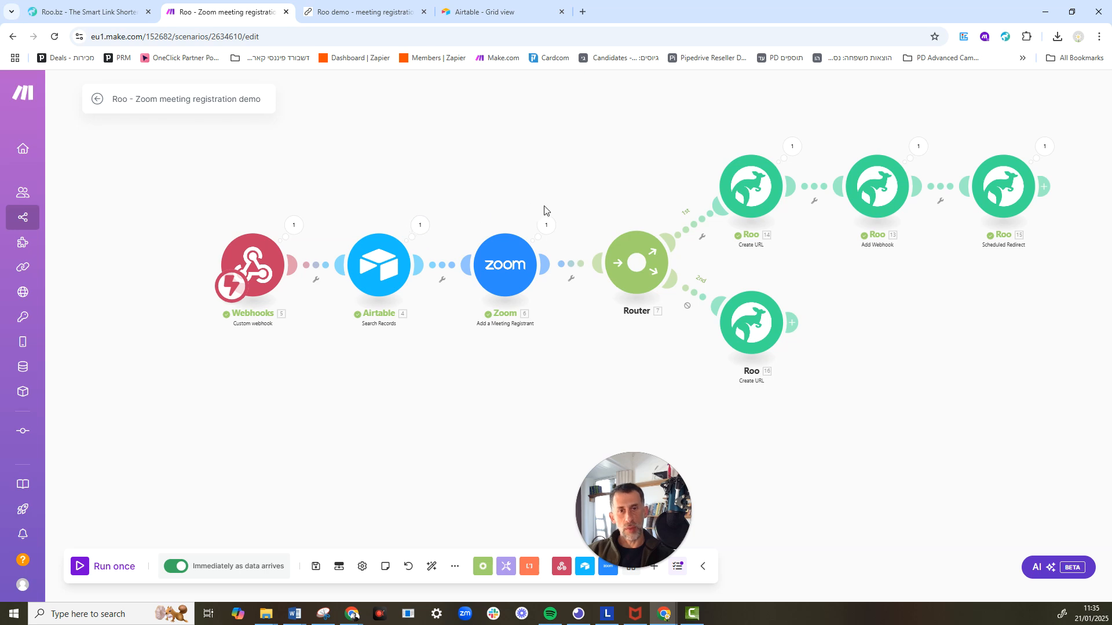
- Inspect the Zoom module's run result, including the registrant's personal join URL
left_click(547, 225)
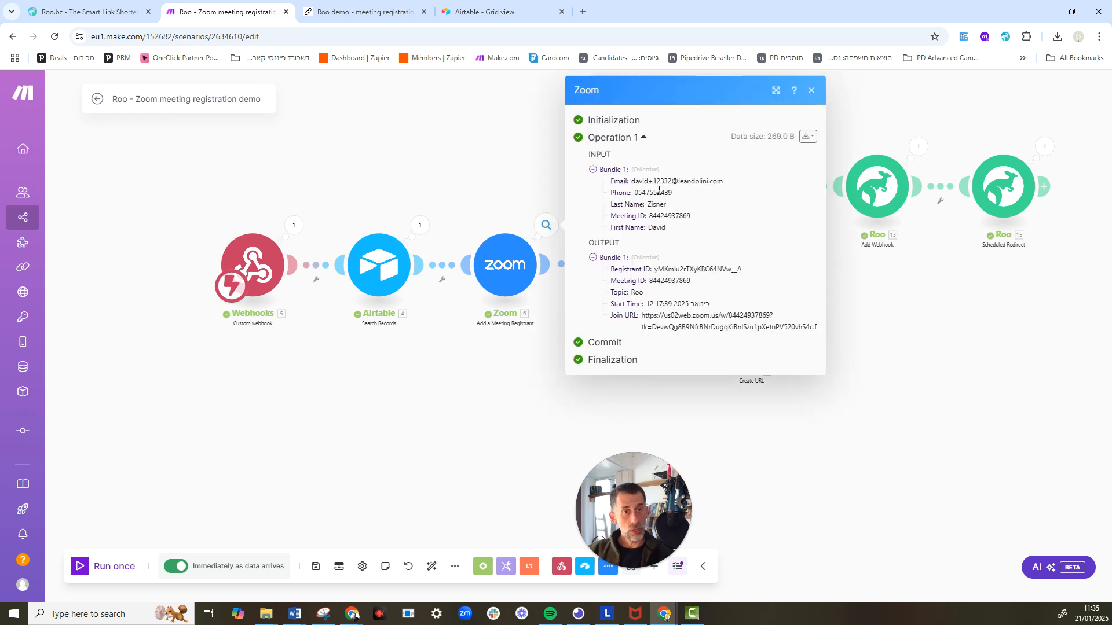
triple_click(677, 318)
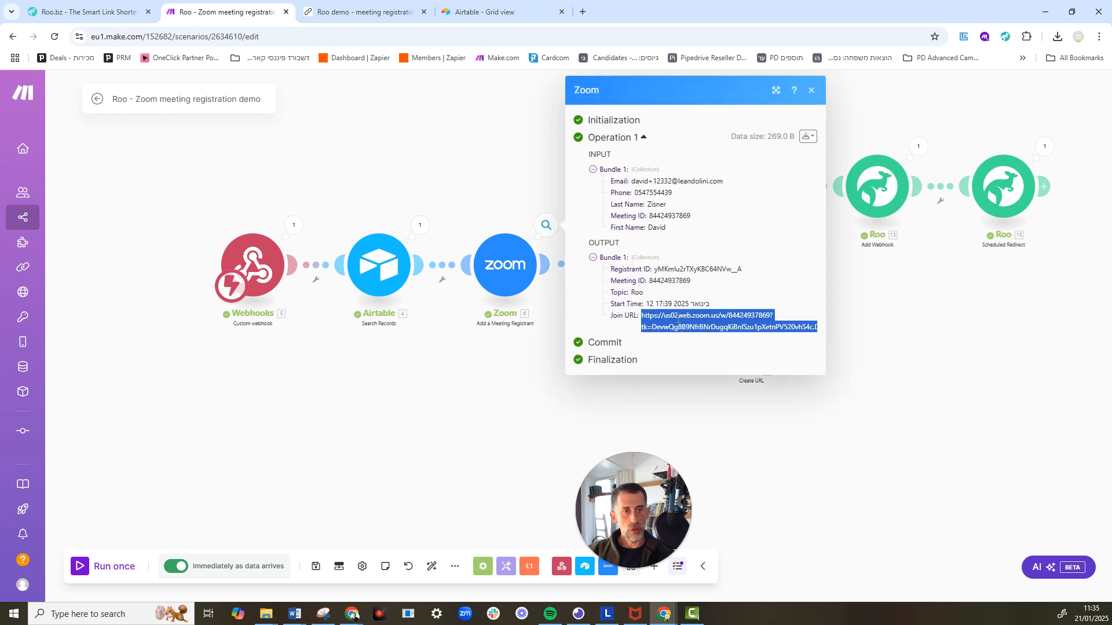
left_click(874, 420)
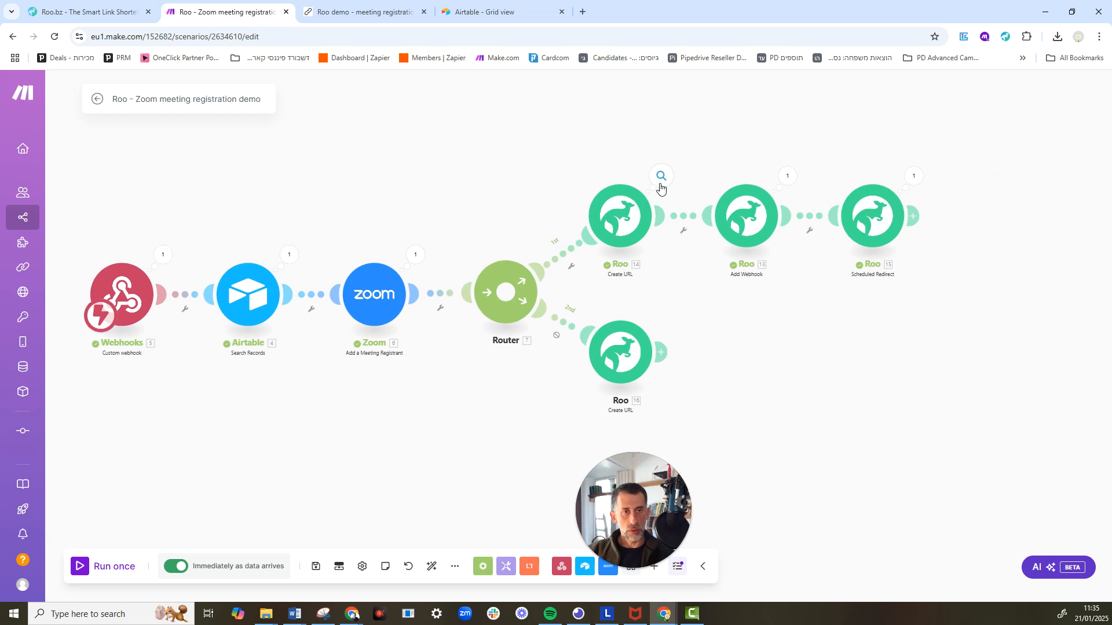
- Compare the original Zoom URL with the generated short URL in the first-route Roo Create URL module's run result
left_click(660, 176)
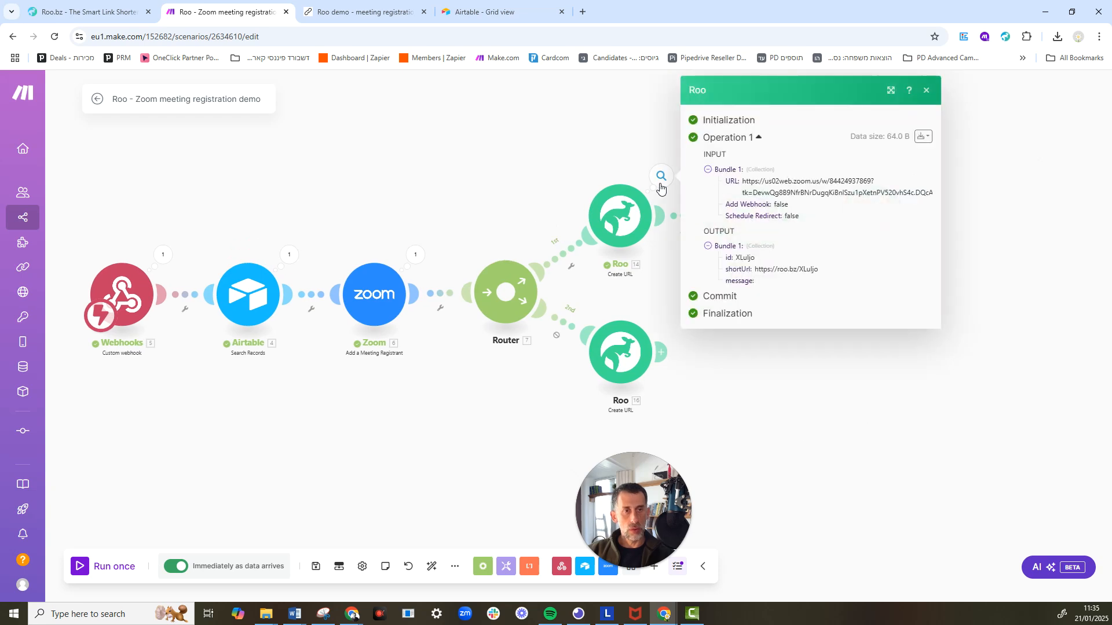
triple_click(777, 191)
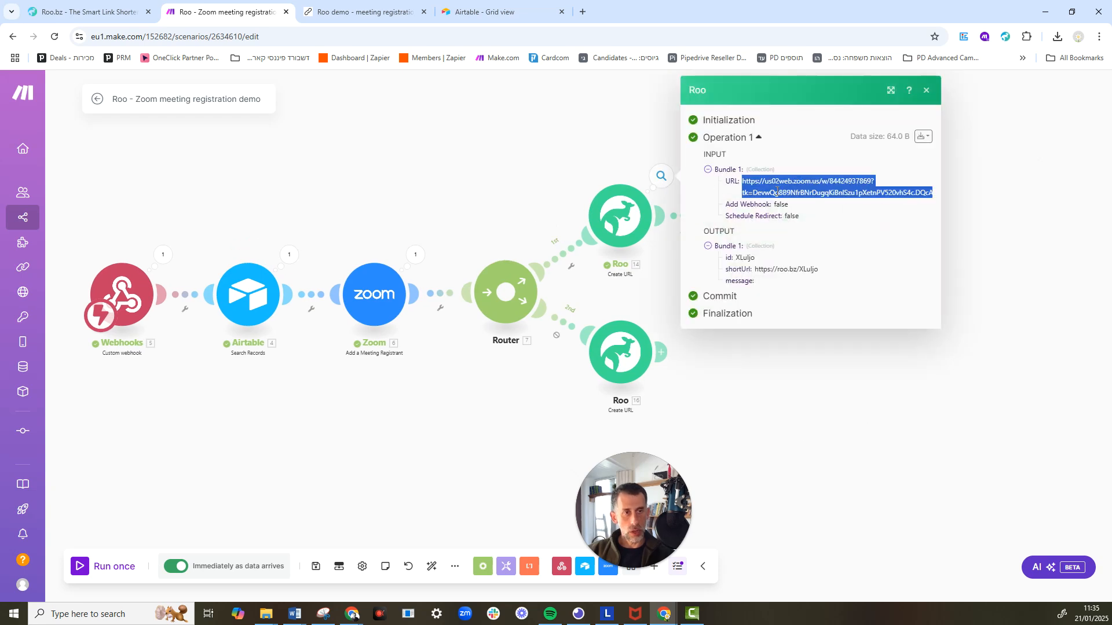
triple_click(786, 269)
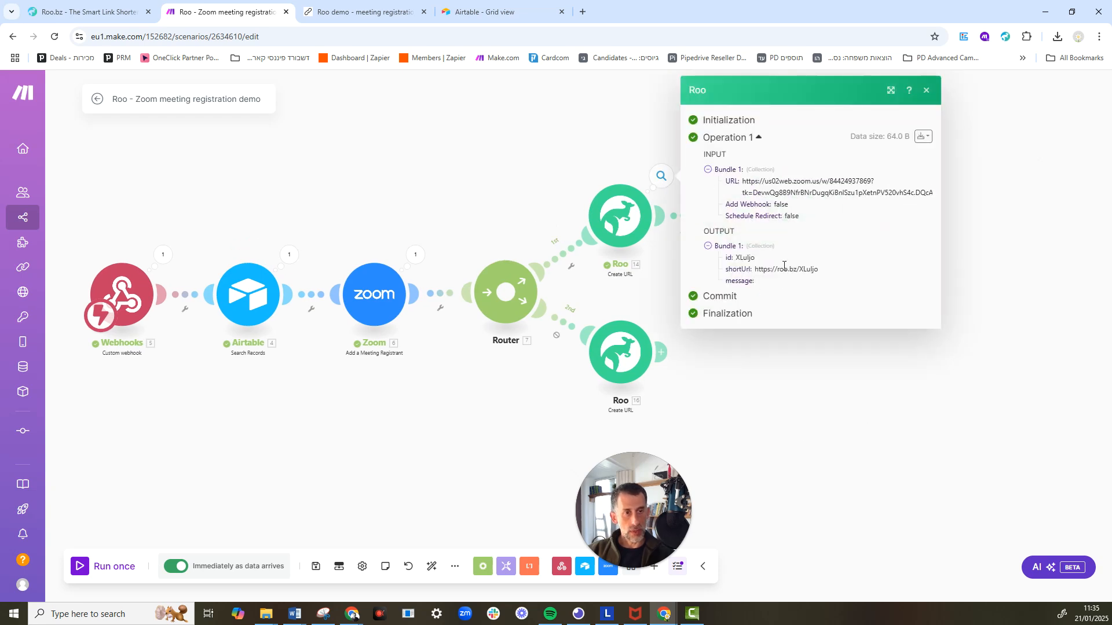
left_click(814, 465)
- Examine the short URL, endpoint, method and request content in the Roo Add Webhook module's run result
scroll(812, 440, "up", 4)
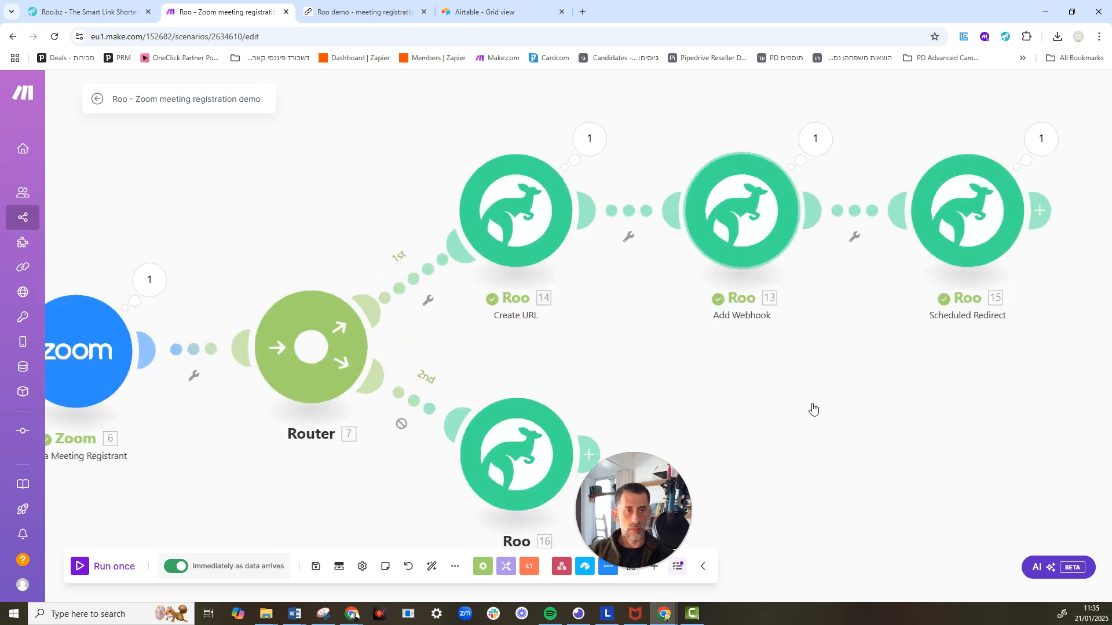
left_click_drag(814, 410, 714, 464)
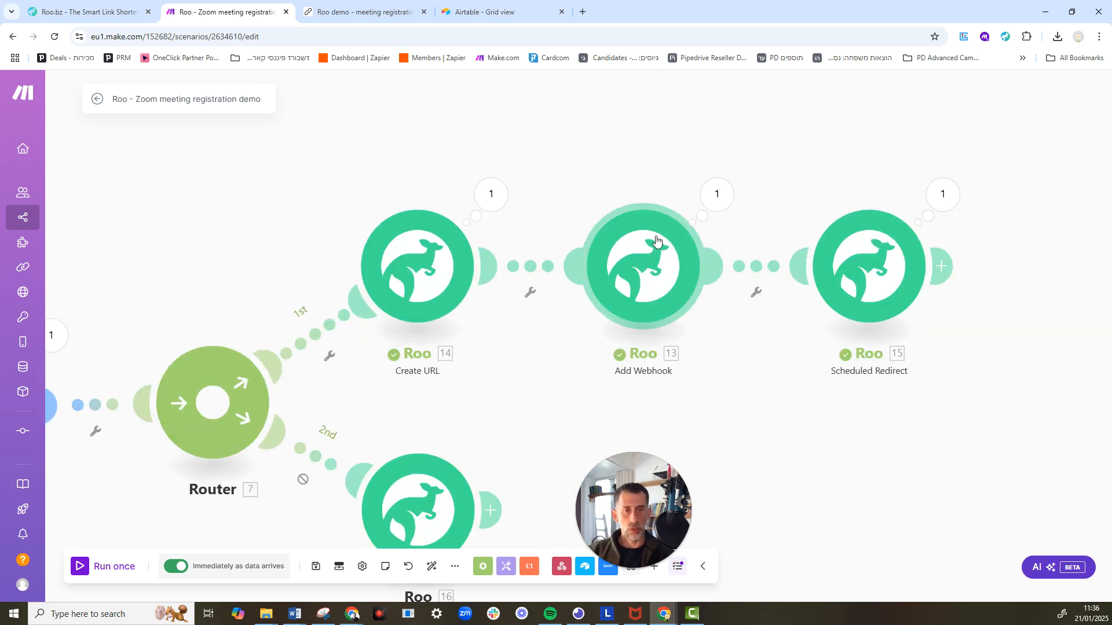
left_click(717, 195)
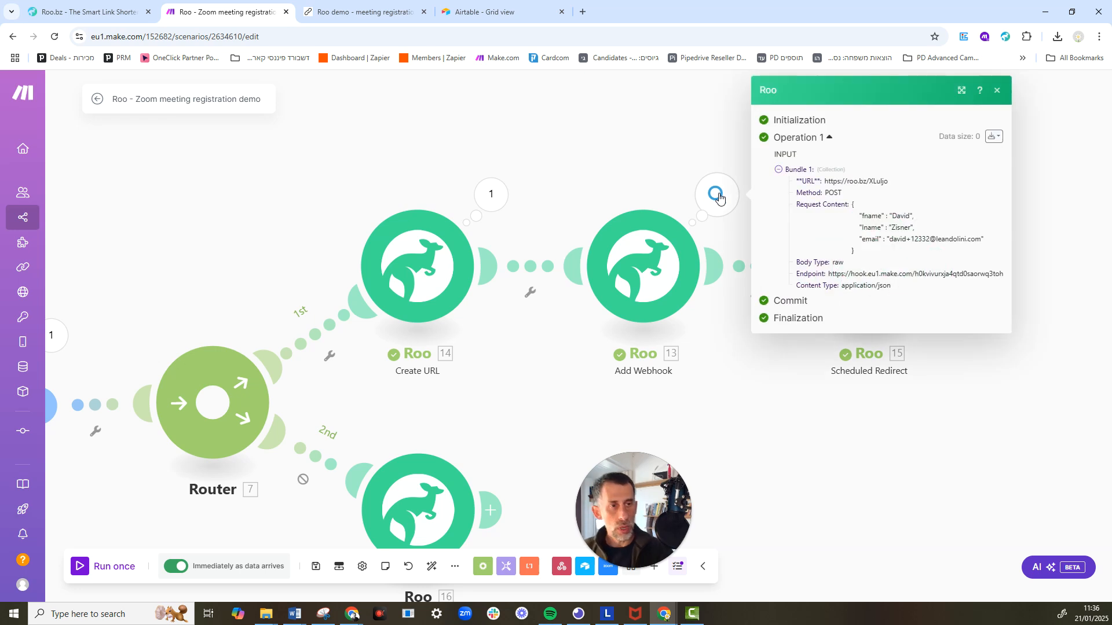
left_click_drag(825, 181, 887, 181)
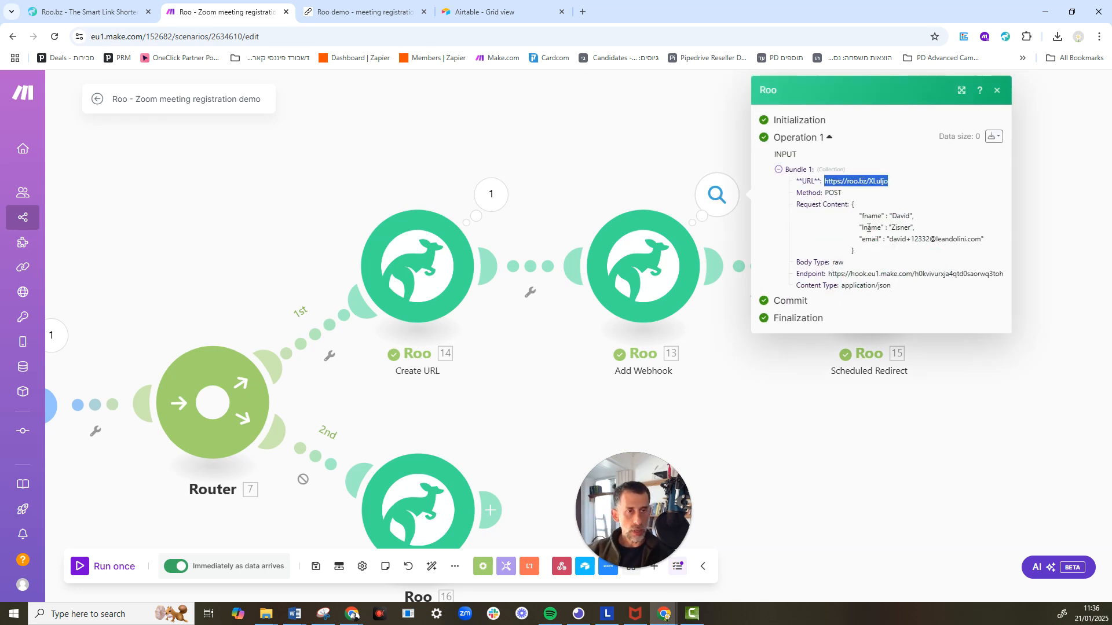
left_click_drag(828, 273, 1003, 274)
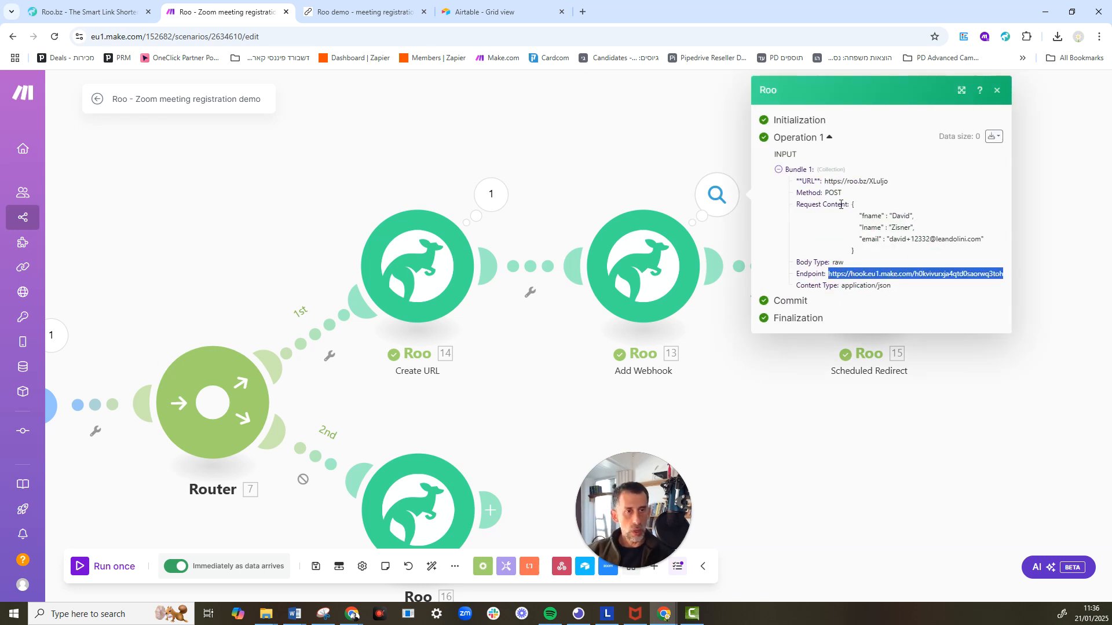
double_click(831, 189)
triple_click(853, 224)
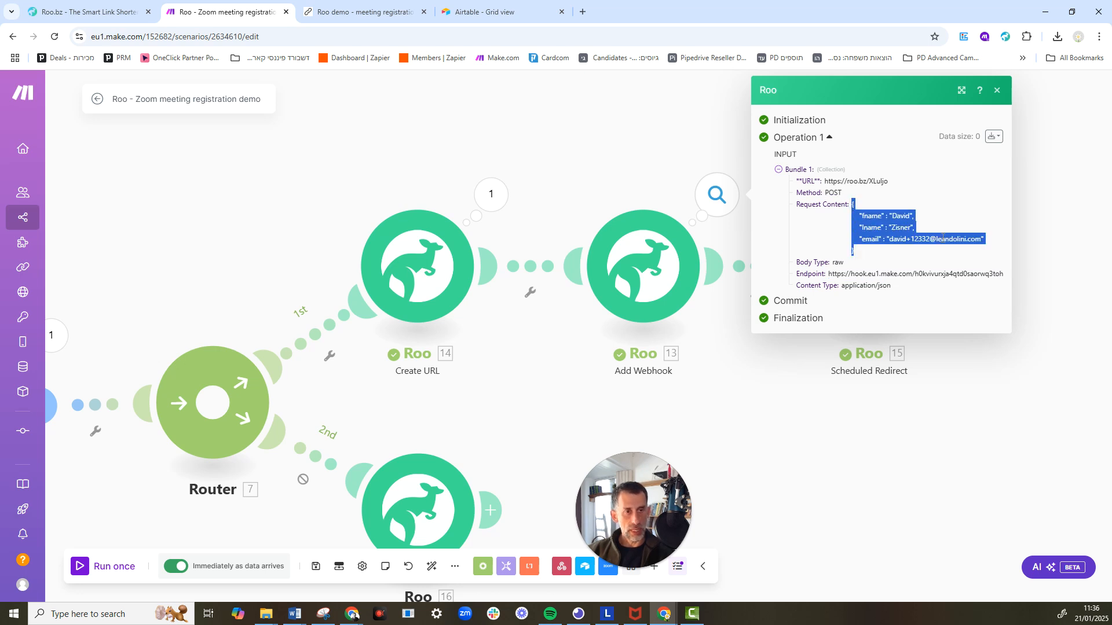
- Open the Roo Scheduled Redirect module's run result and expand the first two items of its schedule
left_click_drag(826, 447, 614, 455)
left_click(733, 203)
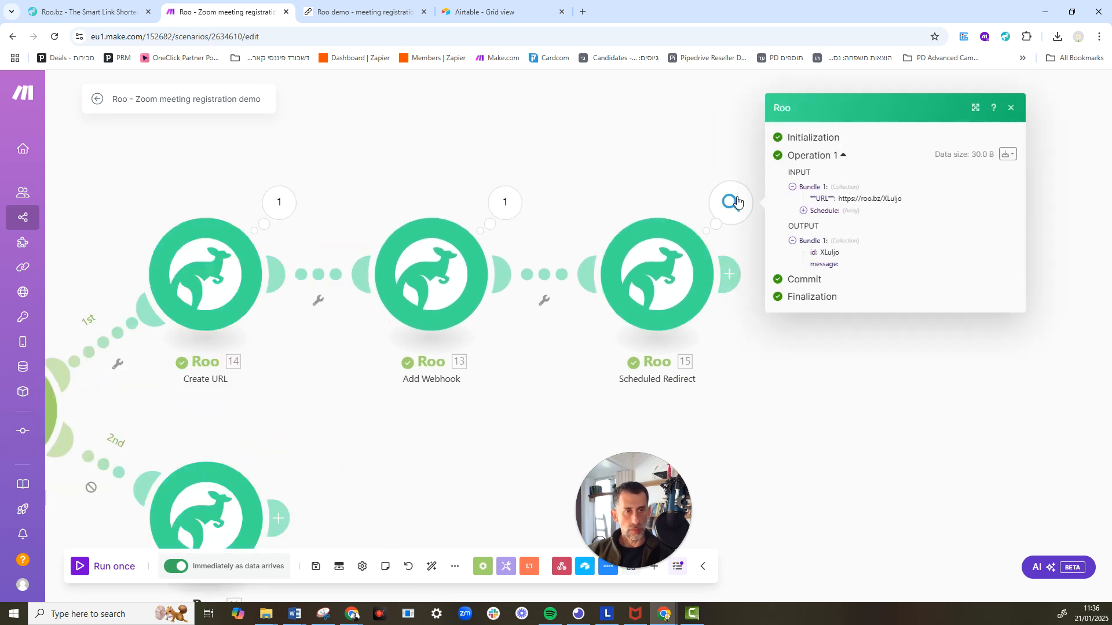
left_click(803, 211)
left_click(816, 207)
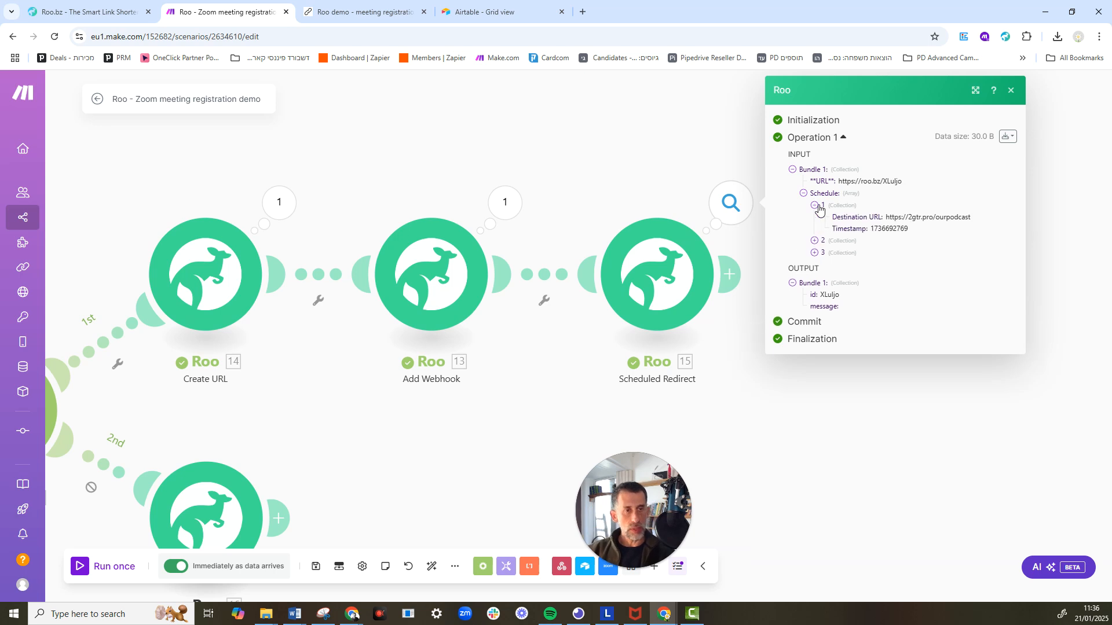
left_click(815, 241)
- Examine the destination URLs and timestamps of all three scheduled redirects and the short URL, and close the run result
triple_click(913, 217)
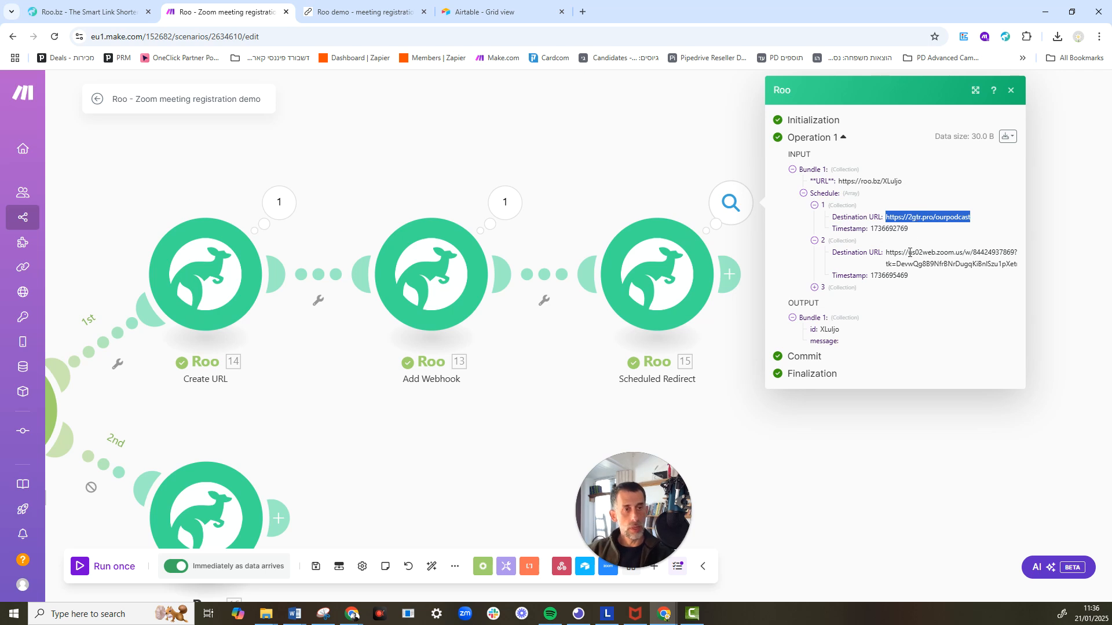
double_click(891, 277)
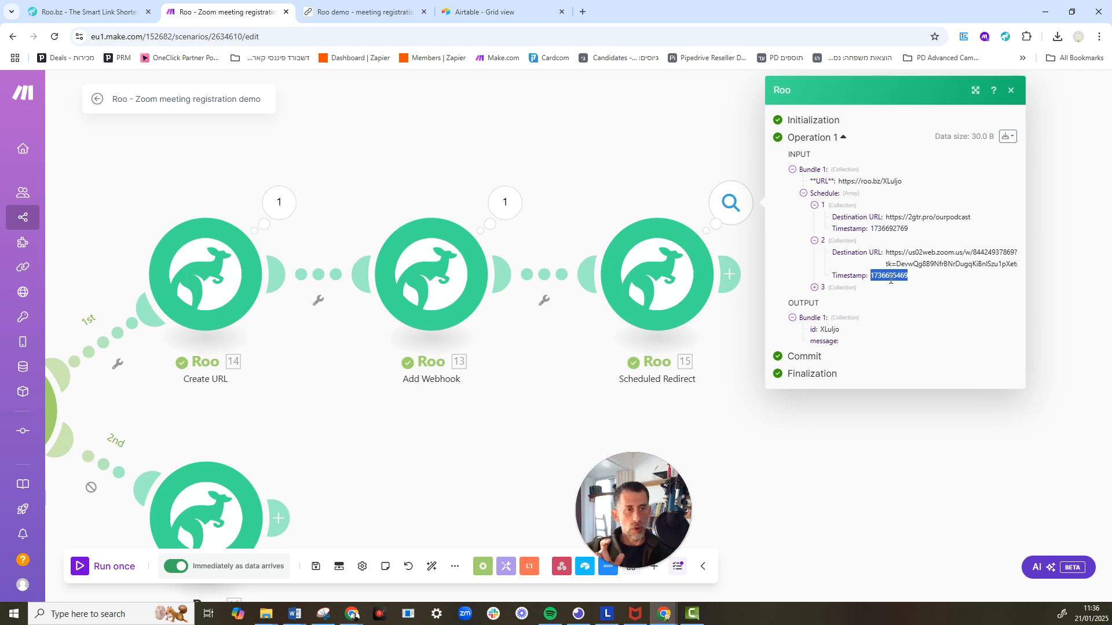
triple_click(902, 264)
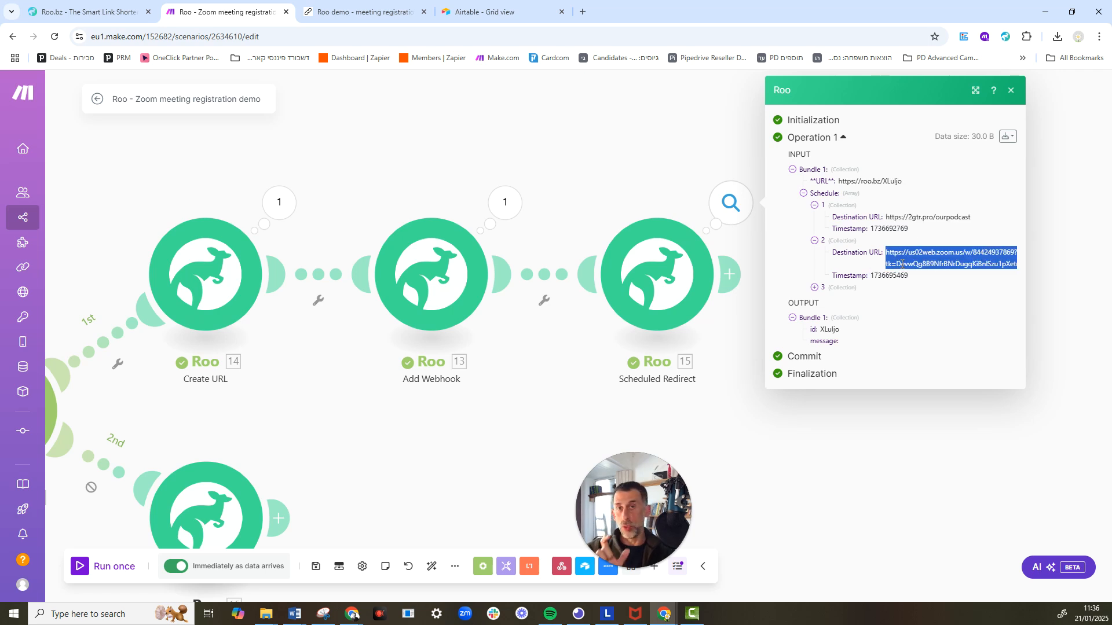
left_click(814, 288)
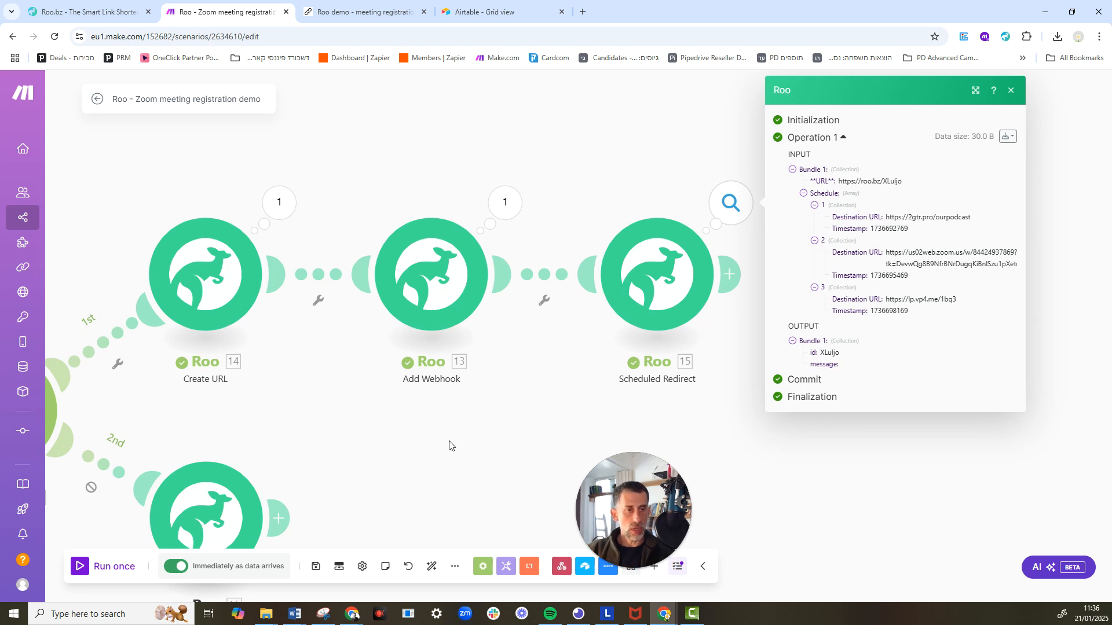
double_click(876, 181)
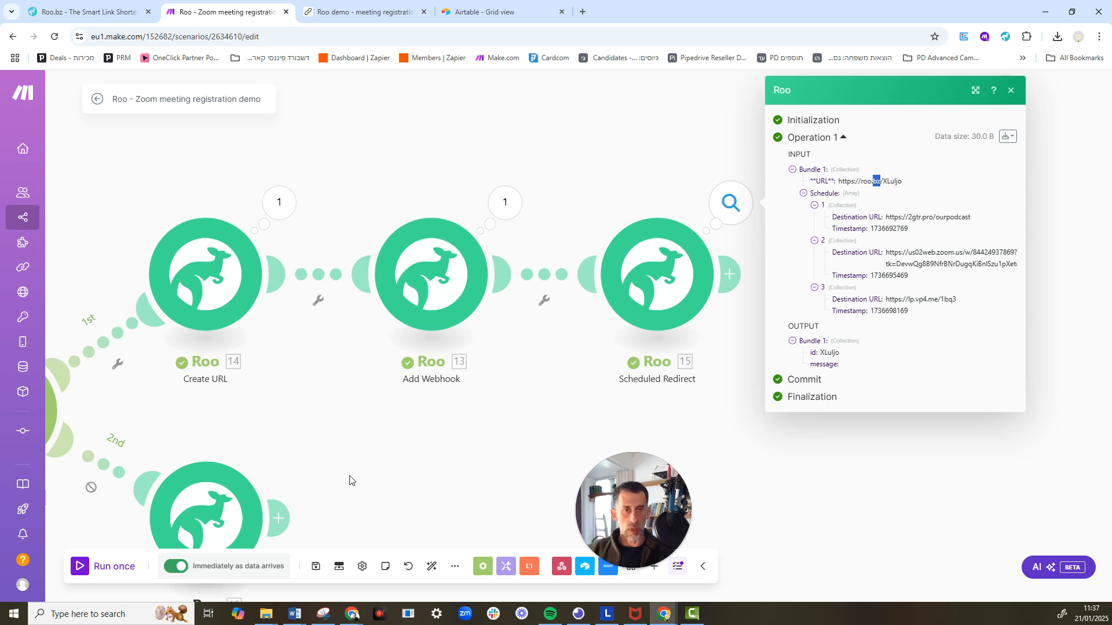
left_click(412, 455)
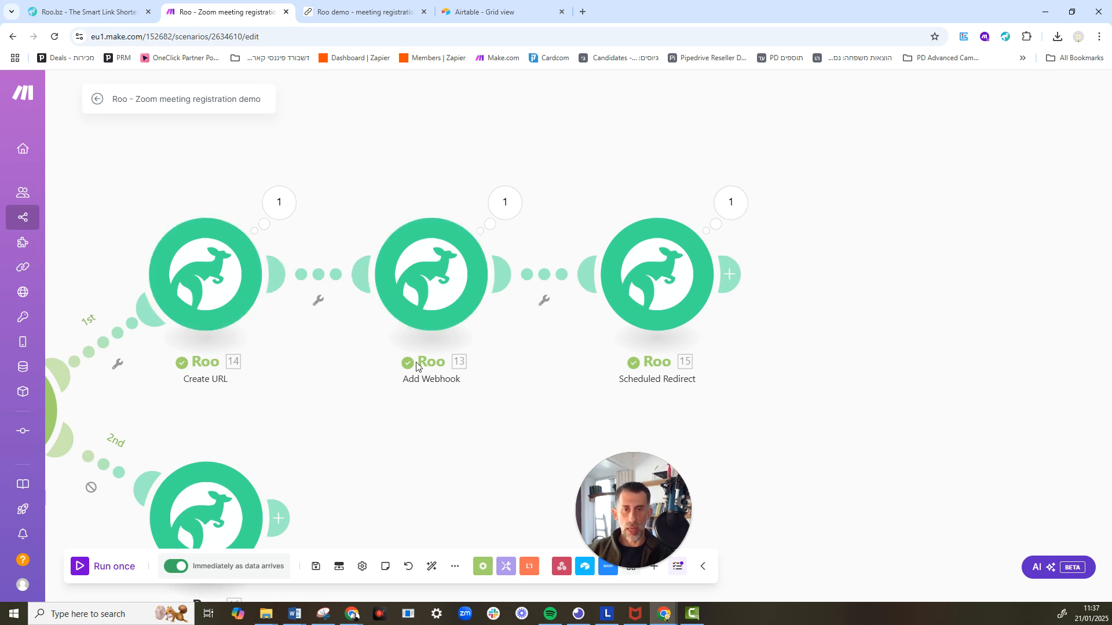
- Bring the scenario's second route into view, then open the first-route Roo Create URL module's settings and close them without changes
left_click_drag(496, 486, 656, 282)
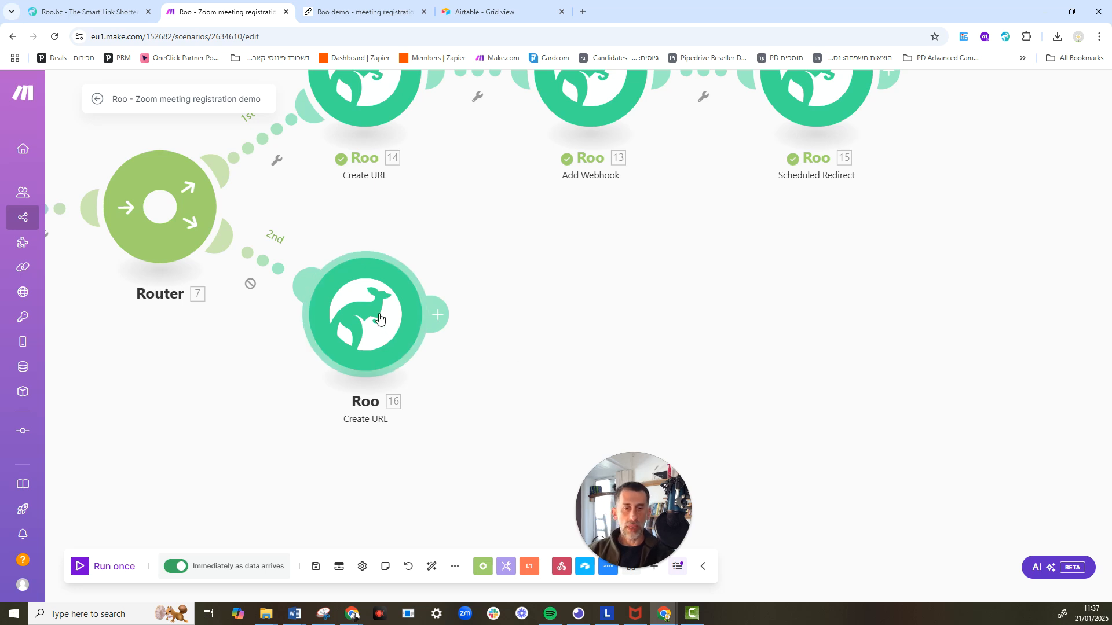
left_click_drag(533, 273, 562, 306)
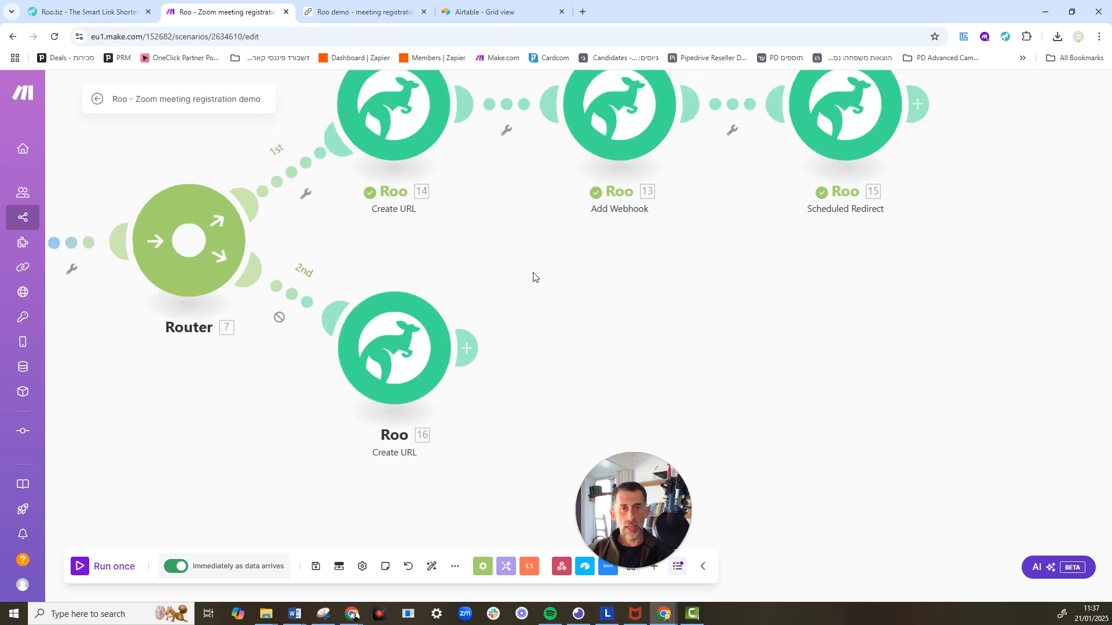
left_click(441, 134)
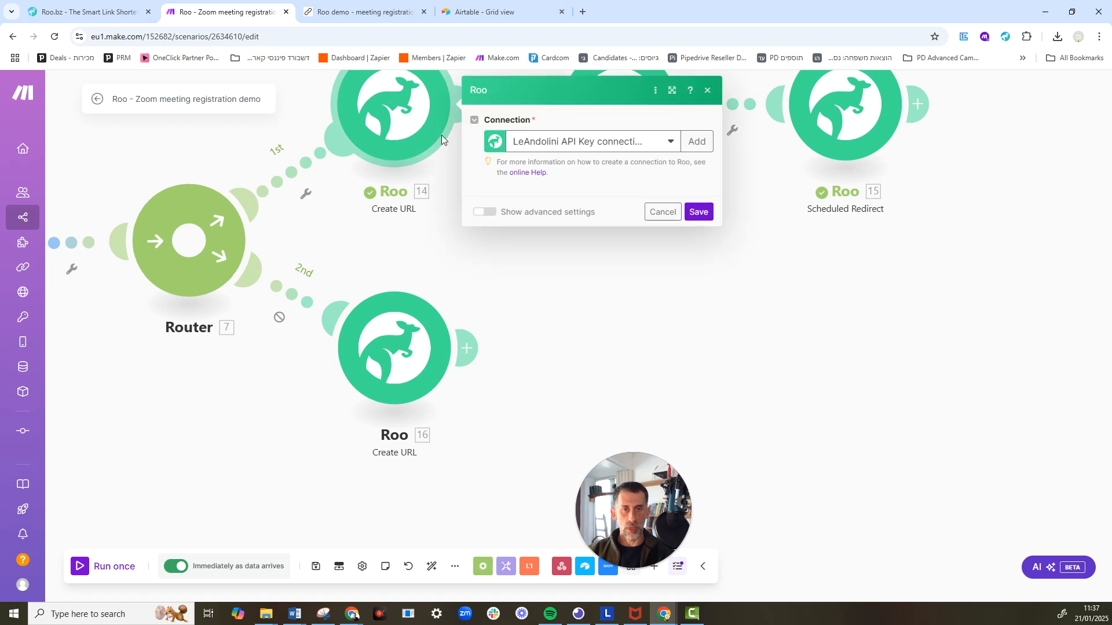
left_click(660, 265)
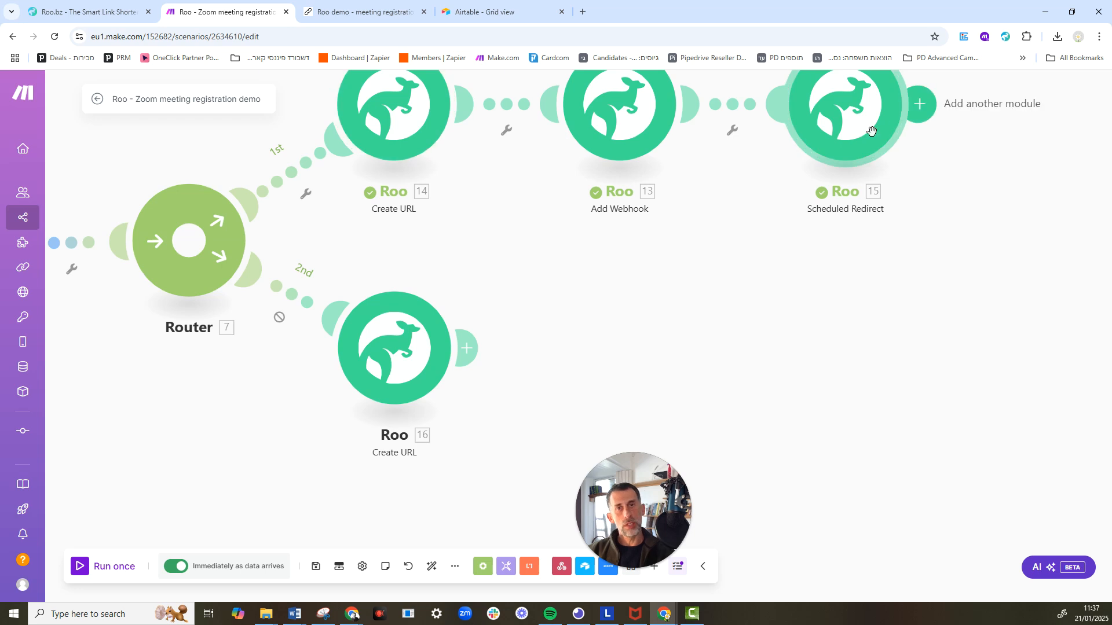
- Examine the URL, webhook endpoint and method settings of the second-route Roo Create URL module, and cancel the dialog
left_click(405, 331)
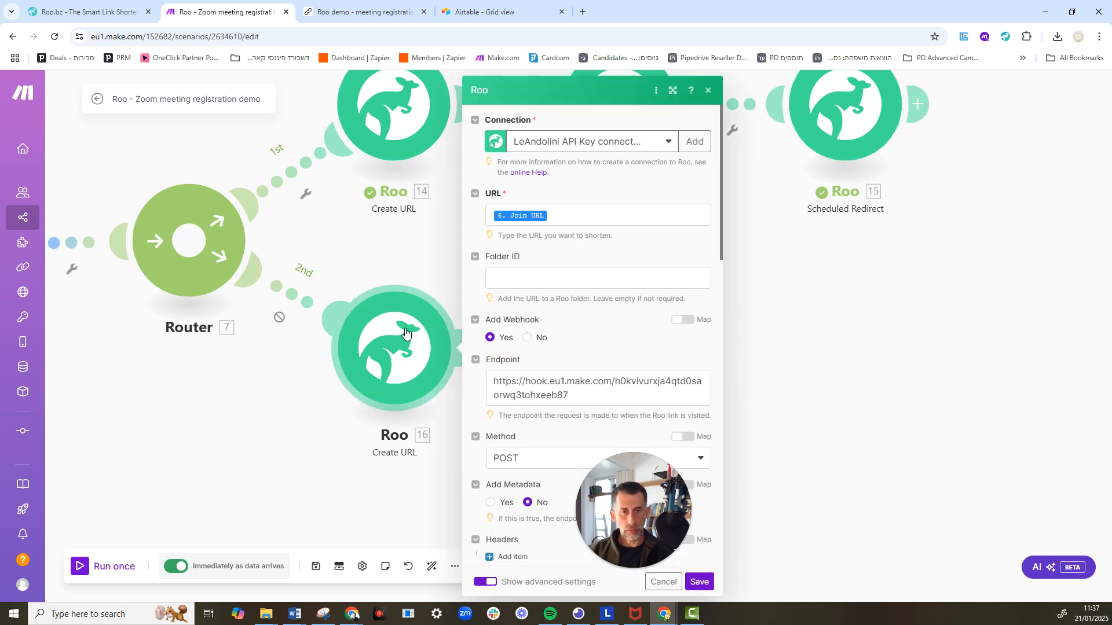
left_click_drag(606, 485, 105, 43)
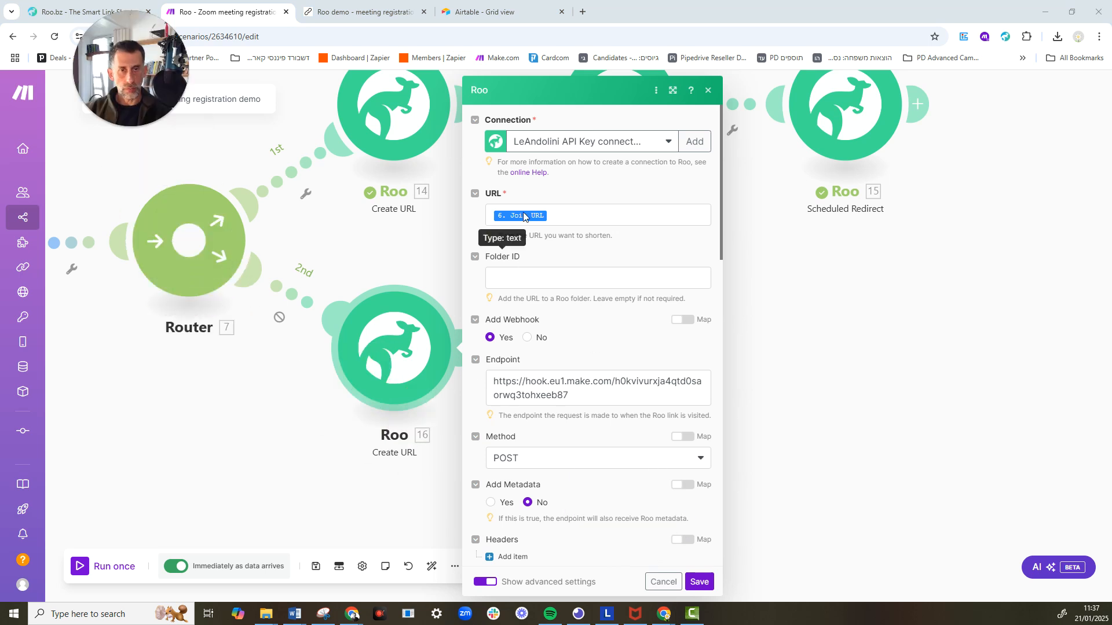
left_click(483, 584)
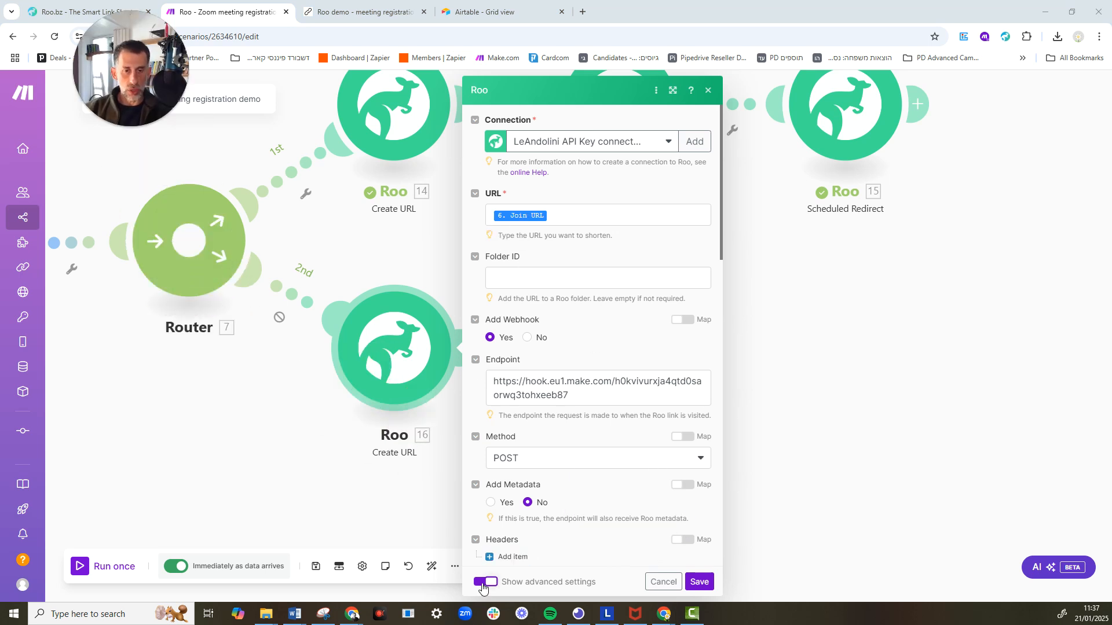
left_click(663, 582)
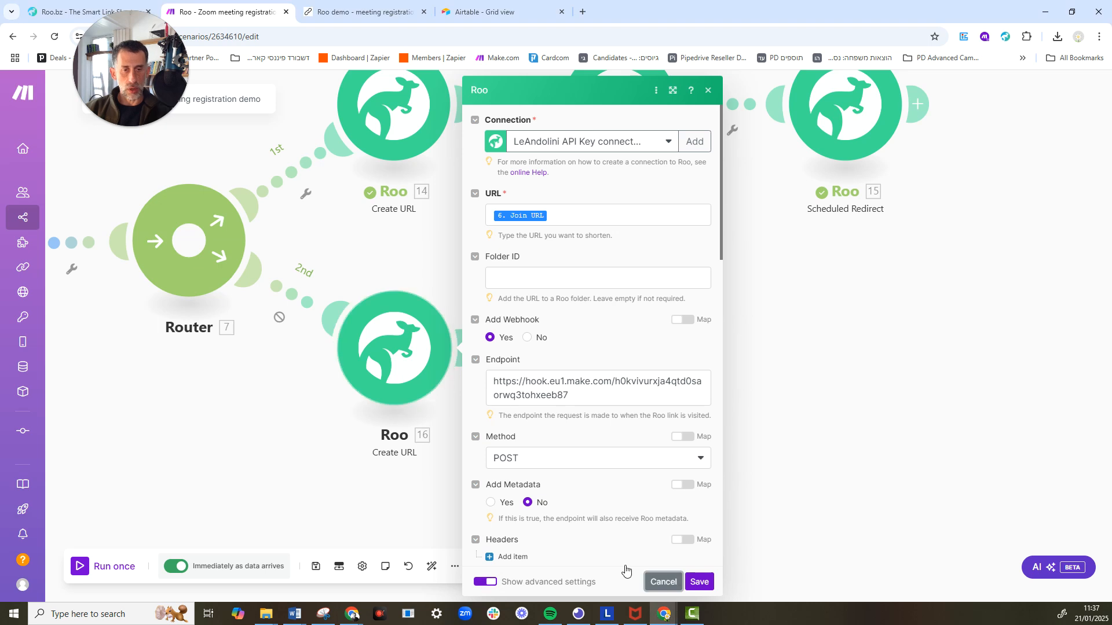
- Show the first-route Roo Create URL module's advanced settings, enable Add Webhook to review its fields, and set it back to No
left_click(411, 108)
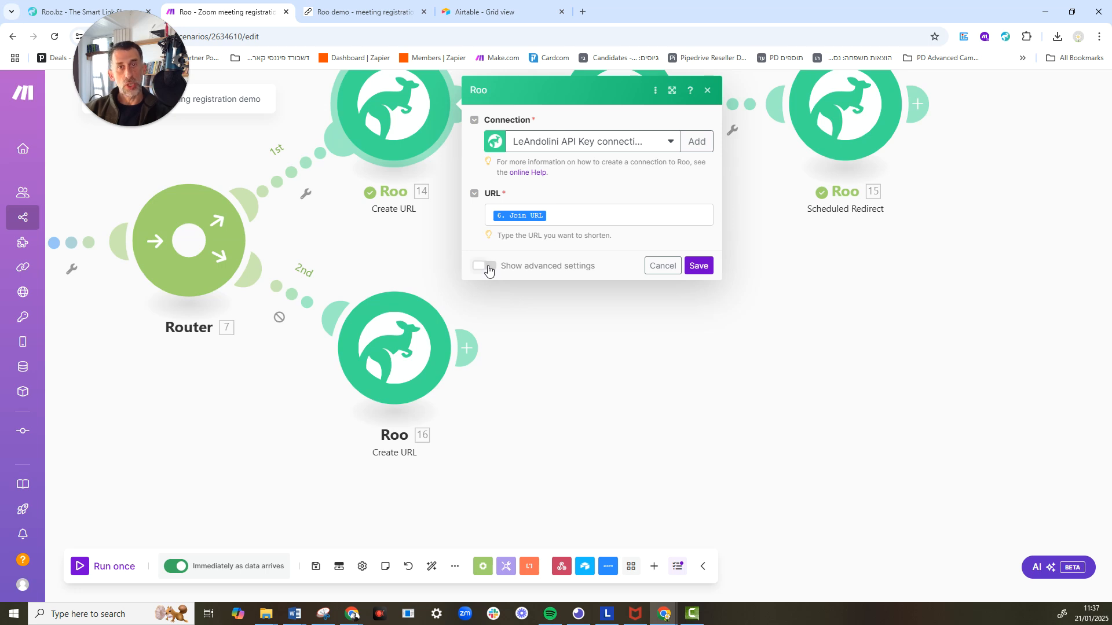
left_click(488, 268)
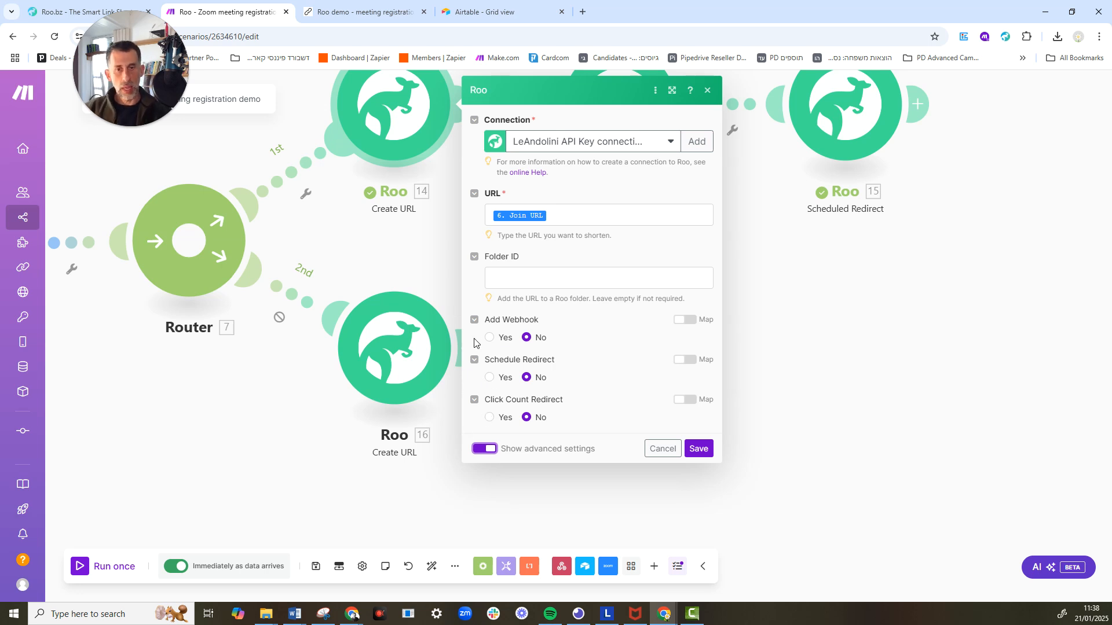
left_click(489, 338)
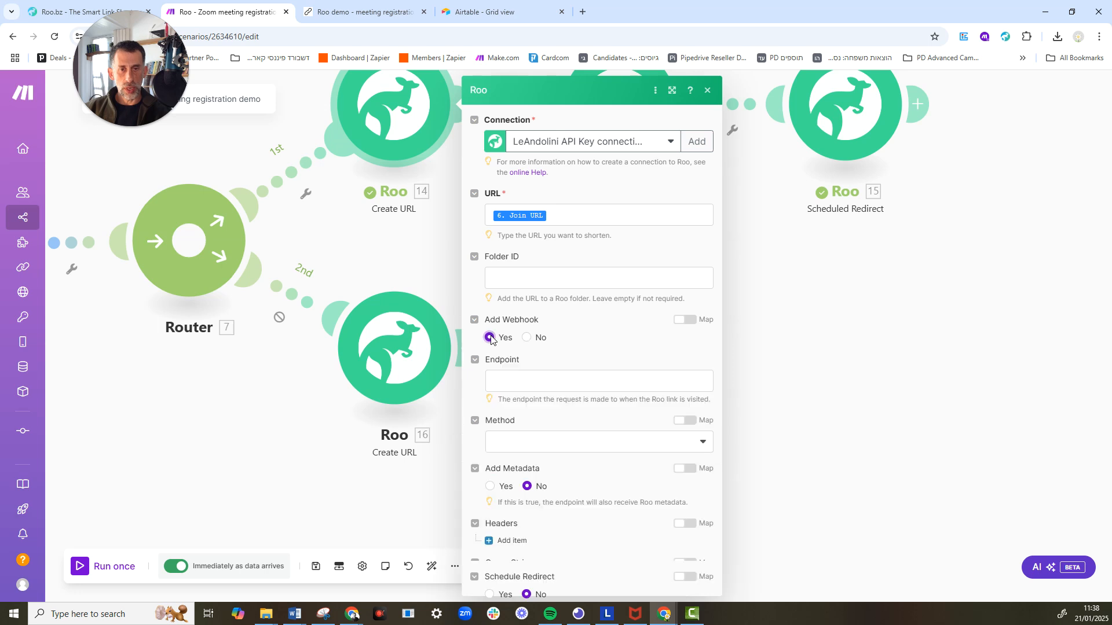
scroll(514, 336, "down", 2)
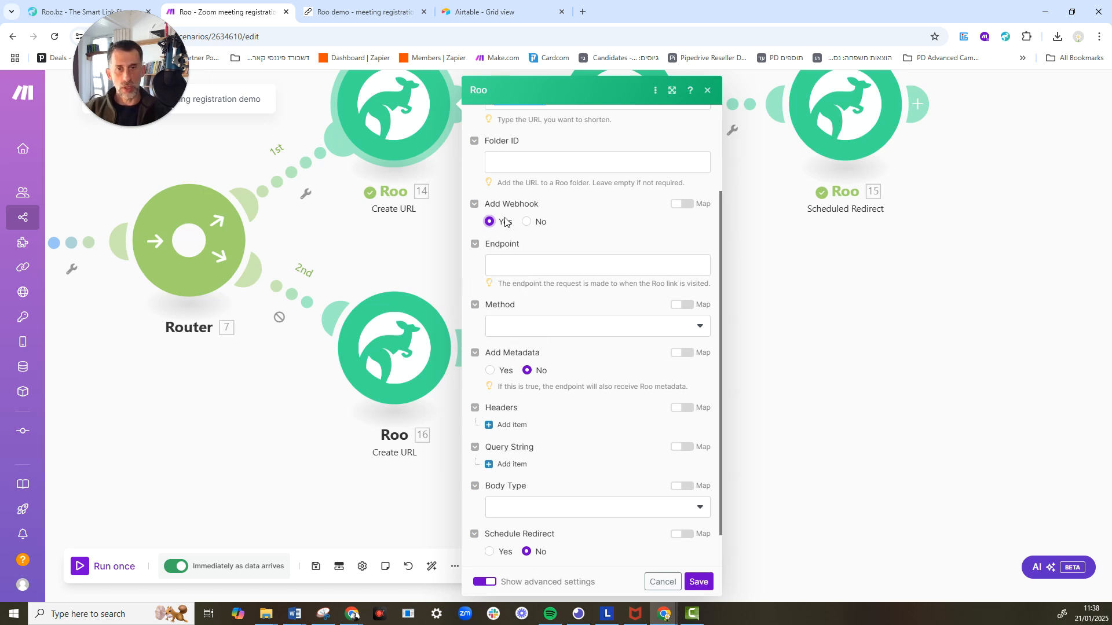
left_click(527, 222)
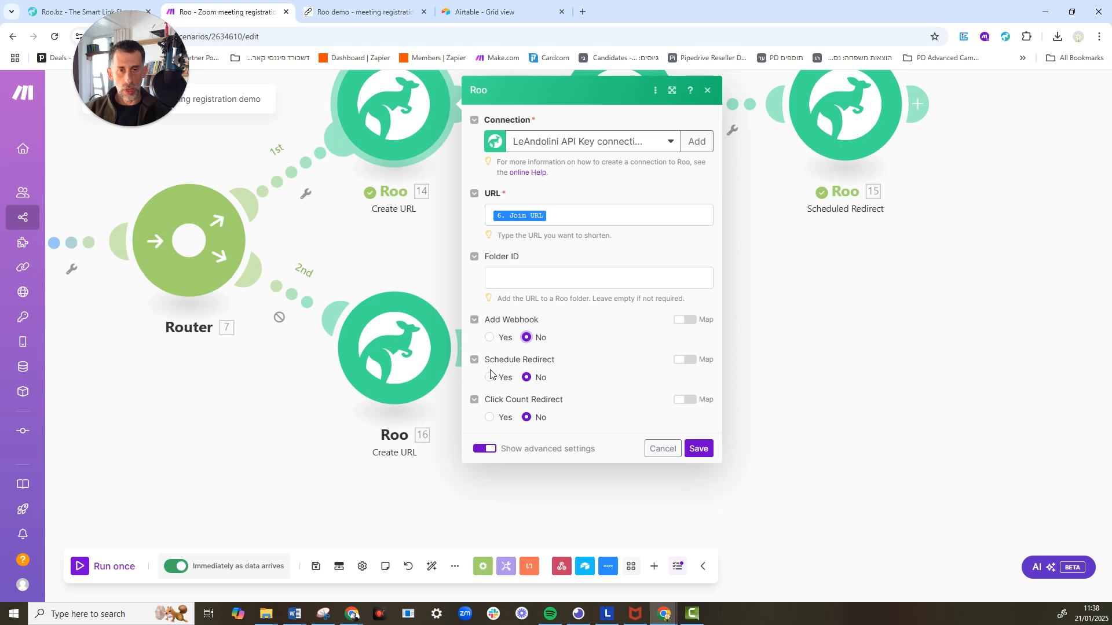
- Enable Schedule Redirect, add one schedule item to review its Timestamp and Destination URL fields, and set the option back to No
left_click(488, 378)
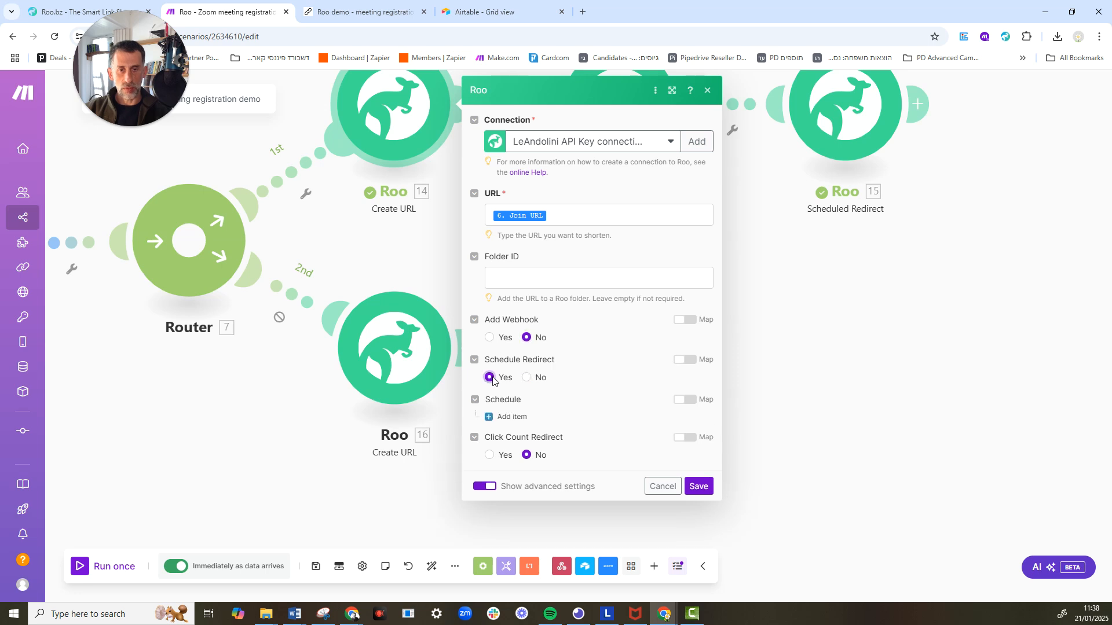
left_click(506, 422)
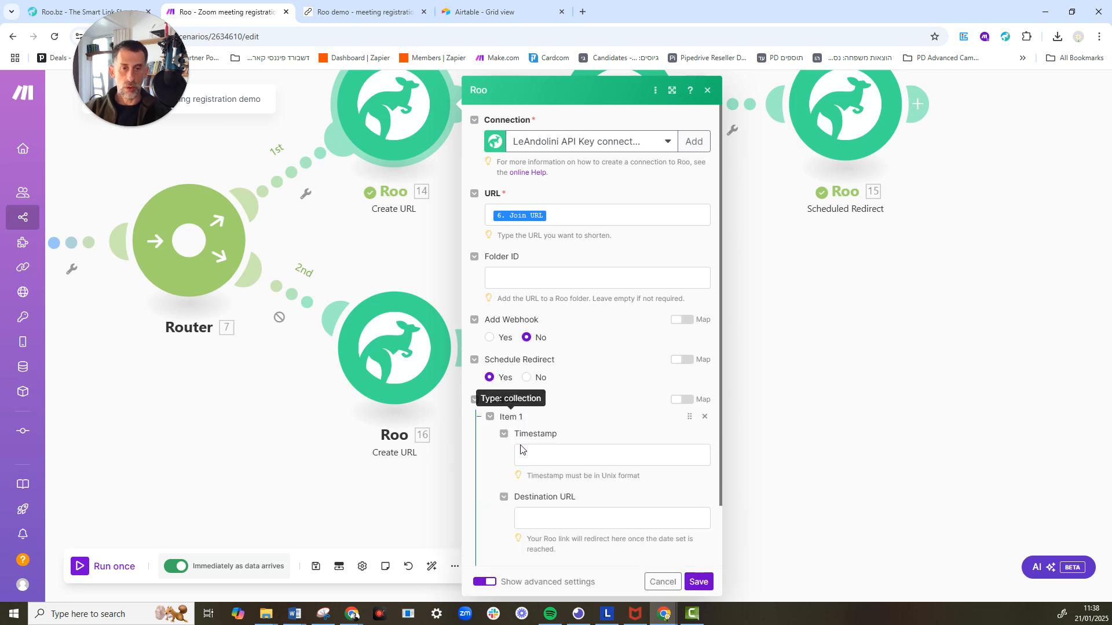
scroll(561, 447, "down", 1)
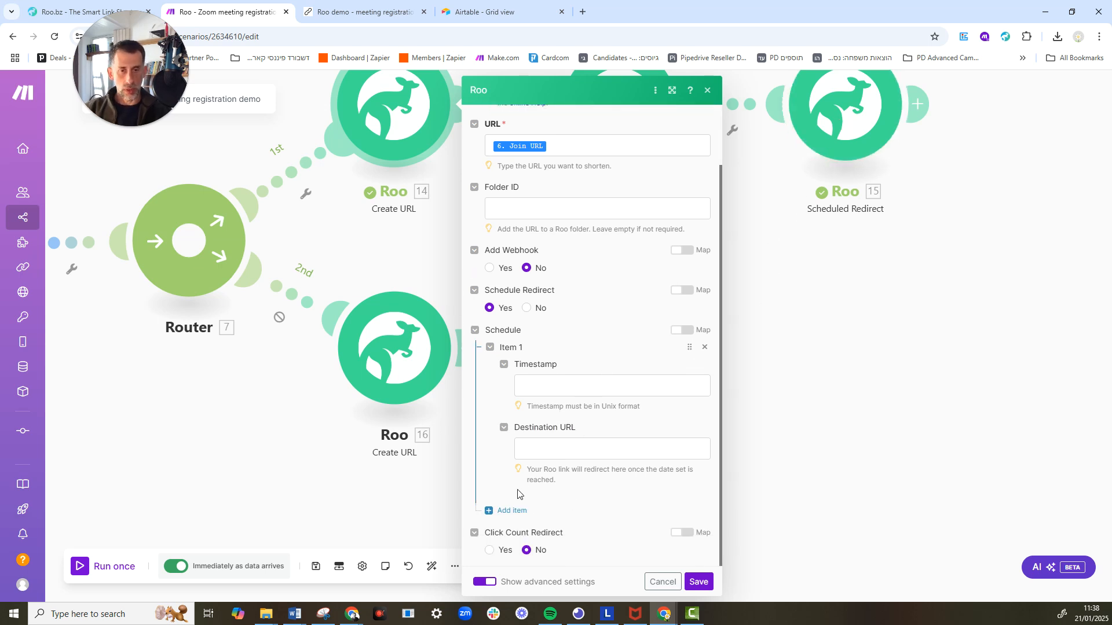
left_click(526, 308)
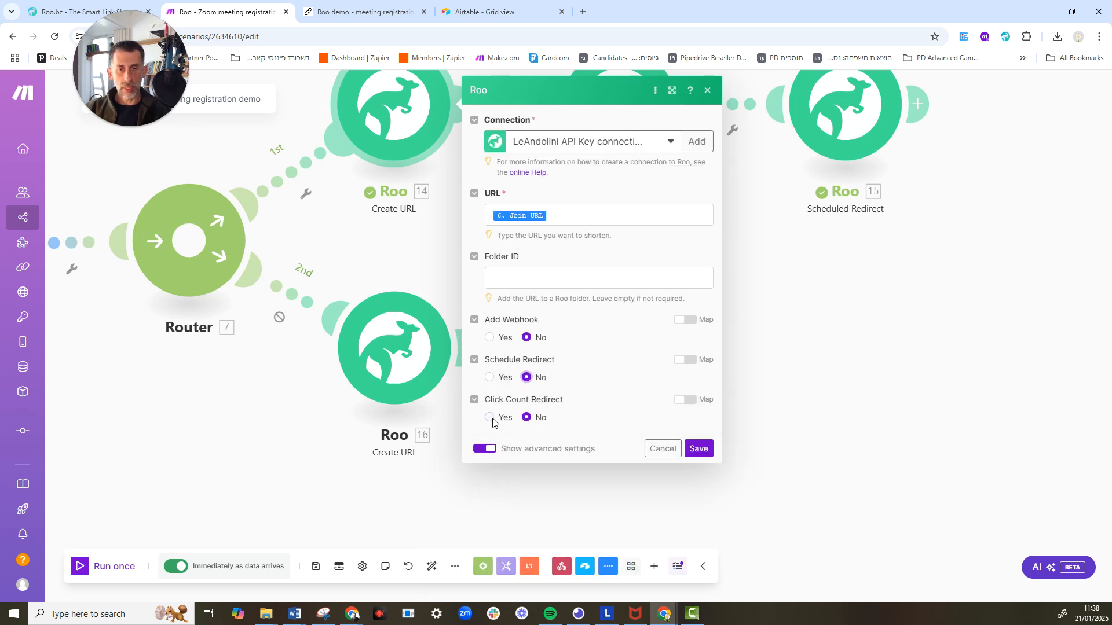
- Enable Click Count Redirect to review its click count and destination fields, set it back to No, and cancel the module's settings
left_click(490, 418)
scroll(581, 480, "down", 2)
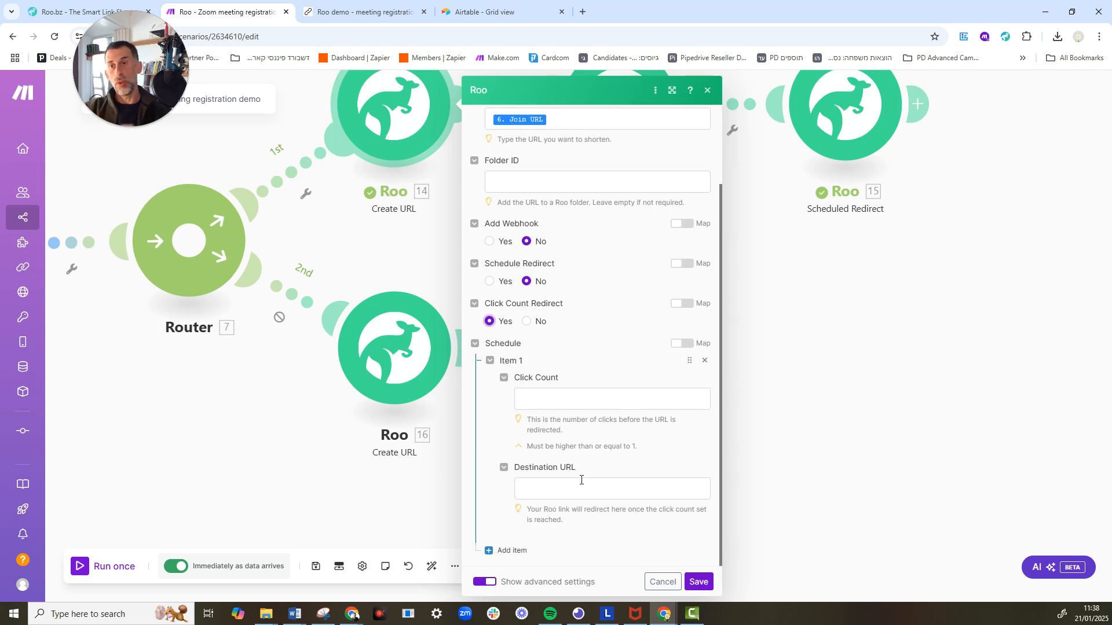
left_click(526, 322)
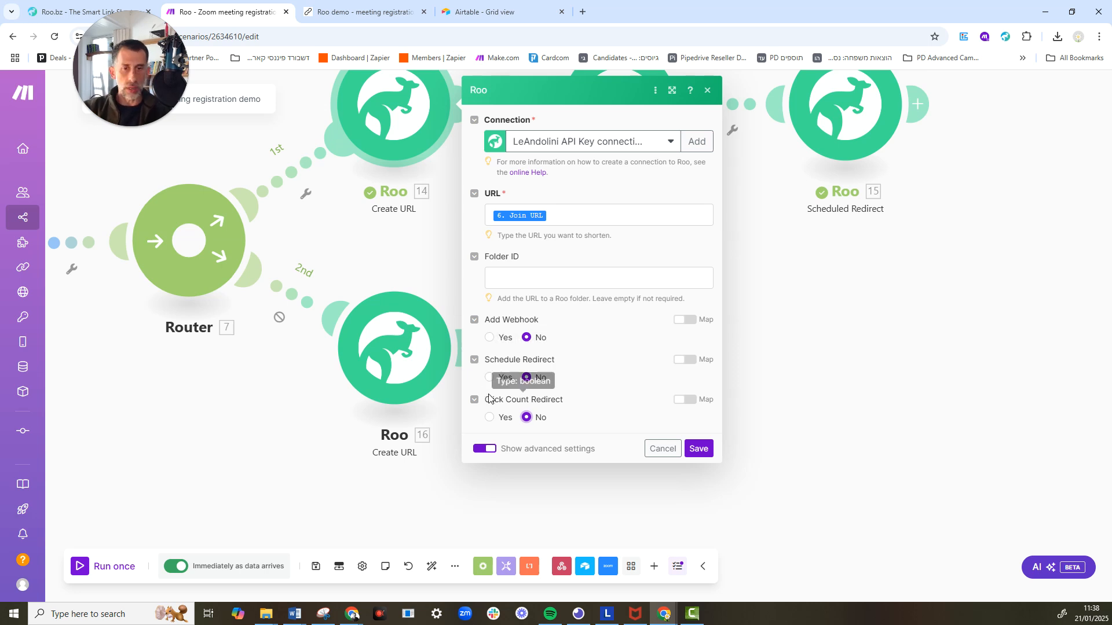
left_click(666, 450)
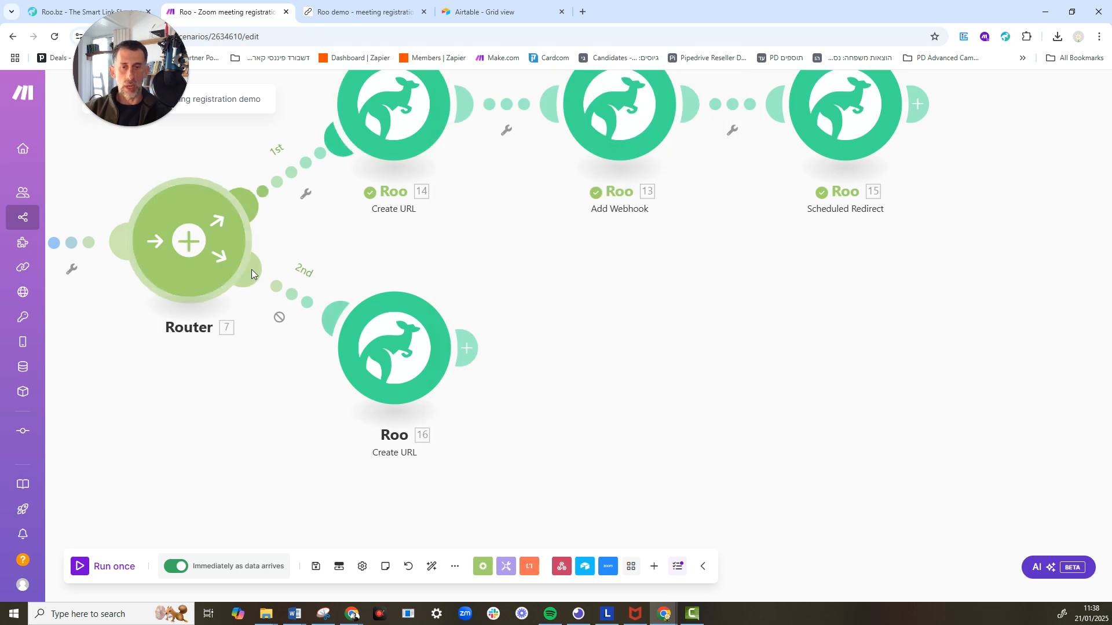
- Set Add Metadata to Yes in the second-route Roo Create URL module and examine its webhook body type, content type and request content
left_click(395, 346)
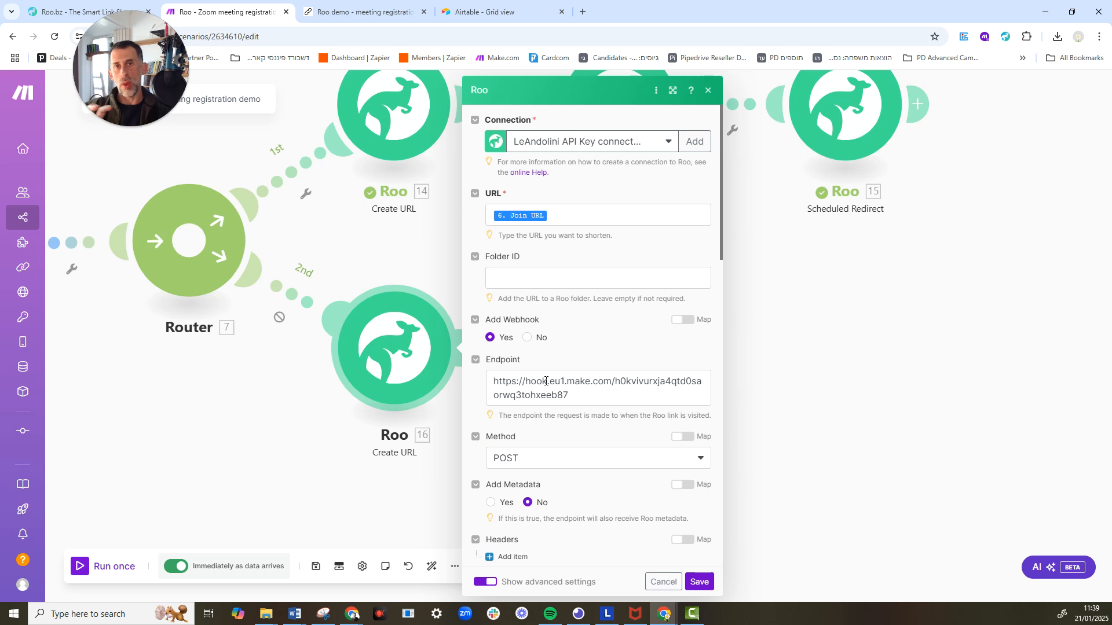
scroll(544, 379, "down", 3)
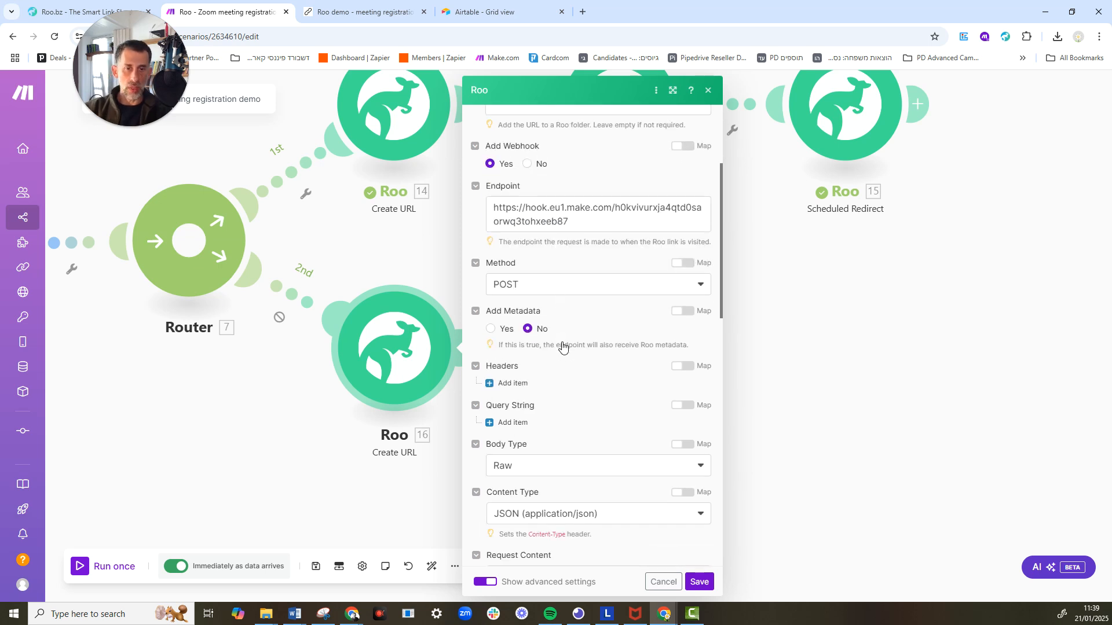
left_click(493, 329)
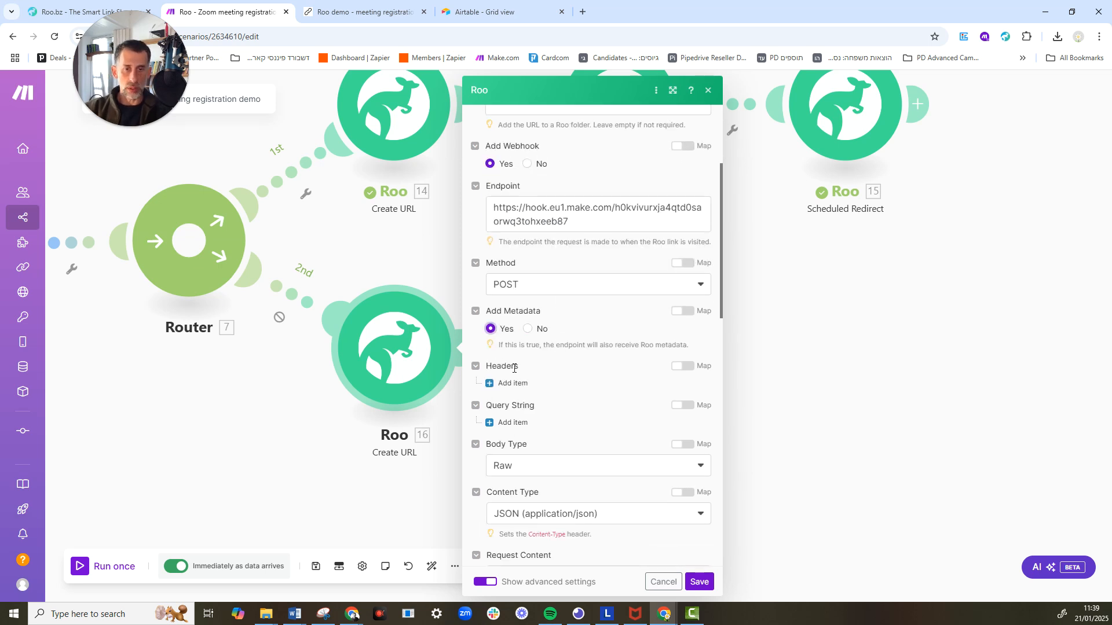
scroll(518, 382, "down", 4)
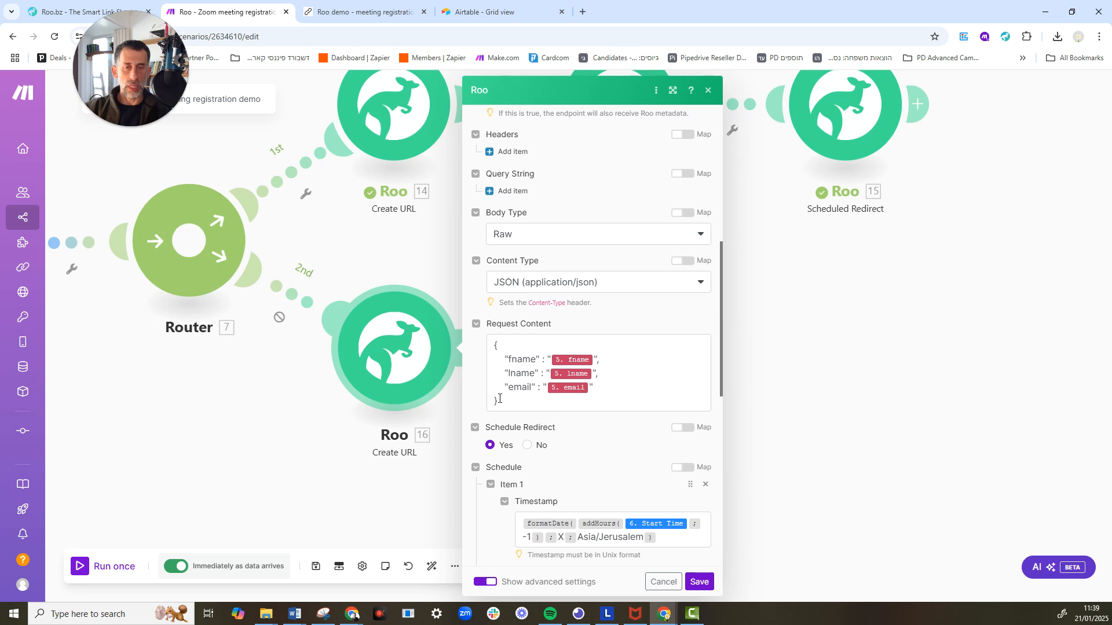
- Examine the timestamps and destination URLs of the three schedule items in the enlarged settings, and cancel the dialog
scroll(553, 362, "down", 2)
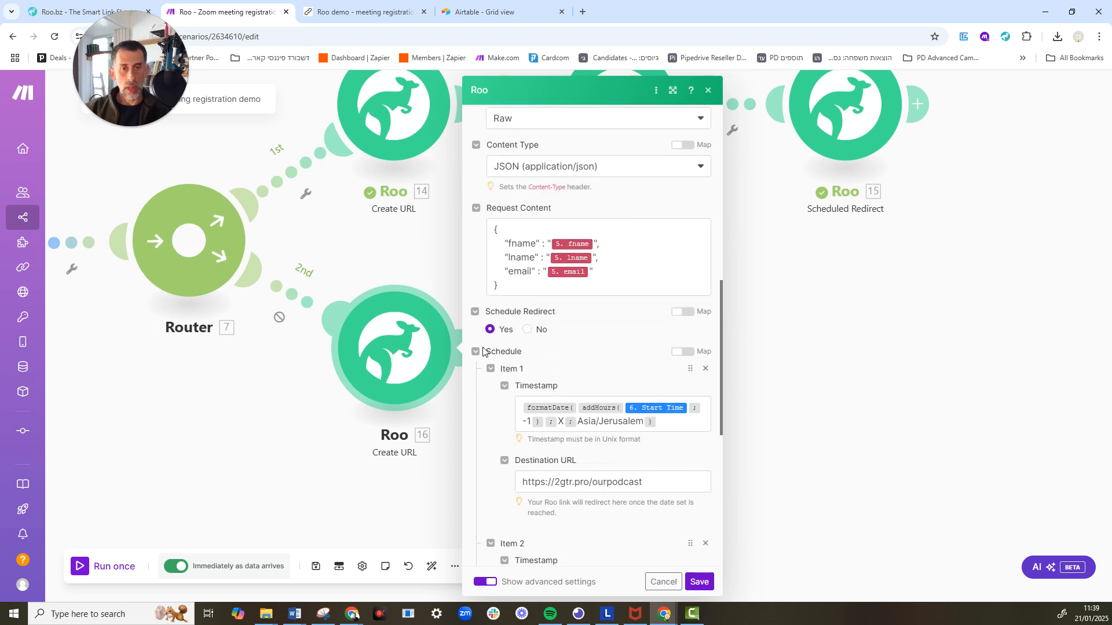
scroll(526, 351, "down", 1)
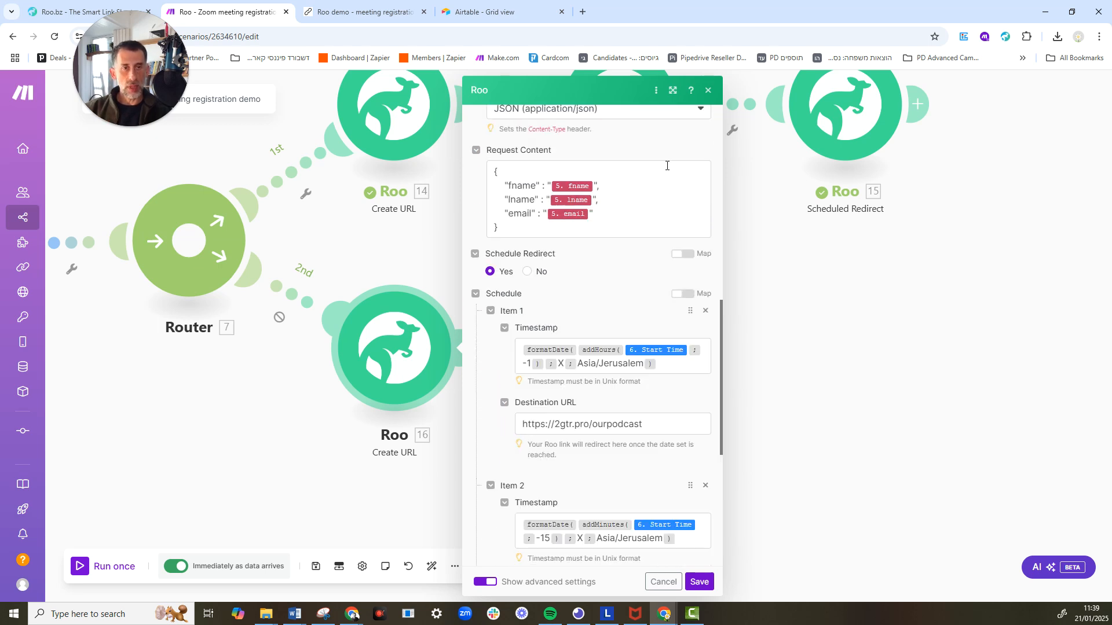
left_click(672, 90)
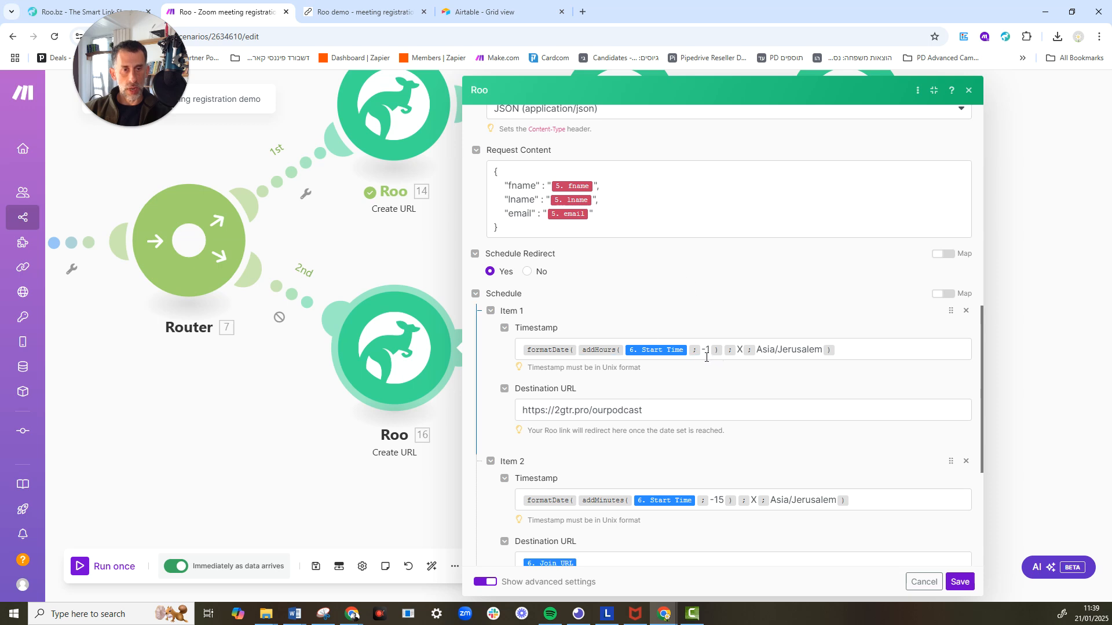
scroll(625, 451, "down", 1)
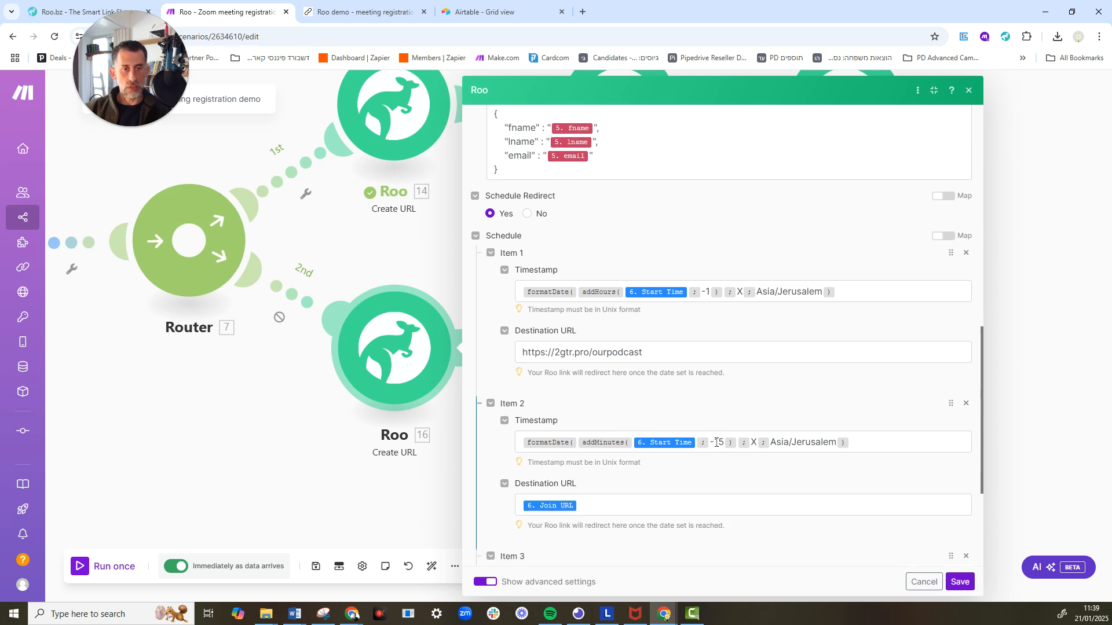
scroll(621, 436, "down", 3)
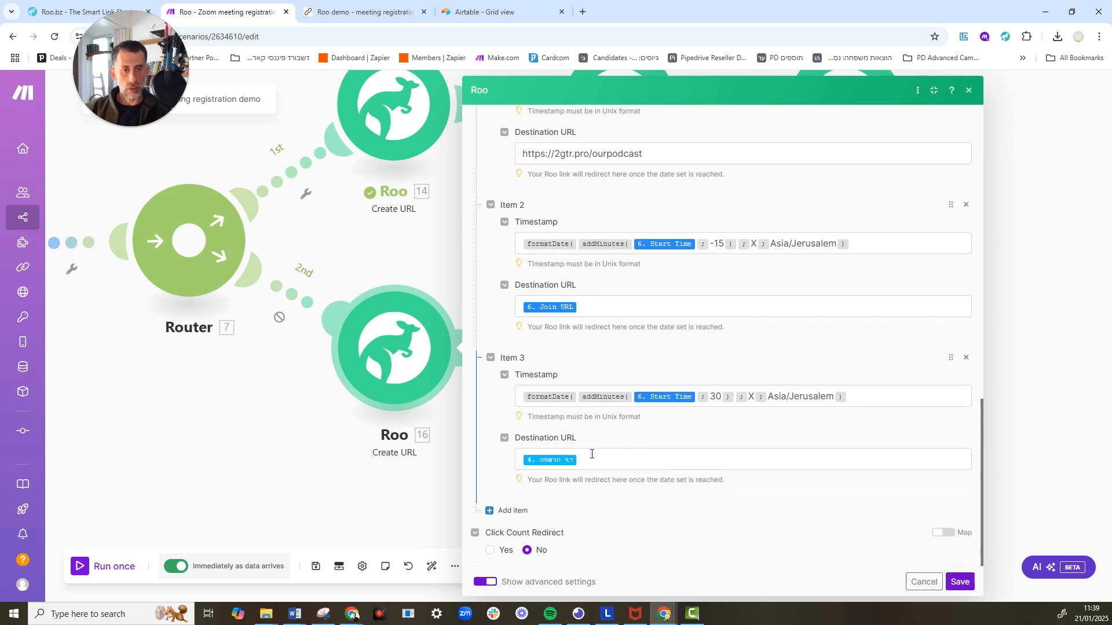
left_click(925, 582)
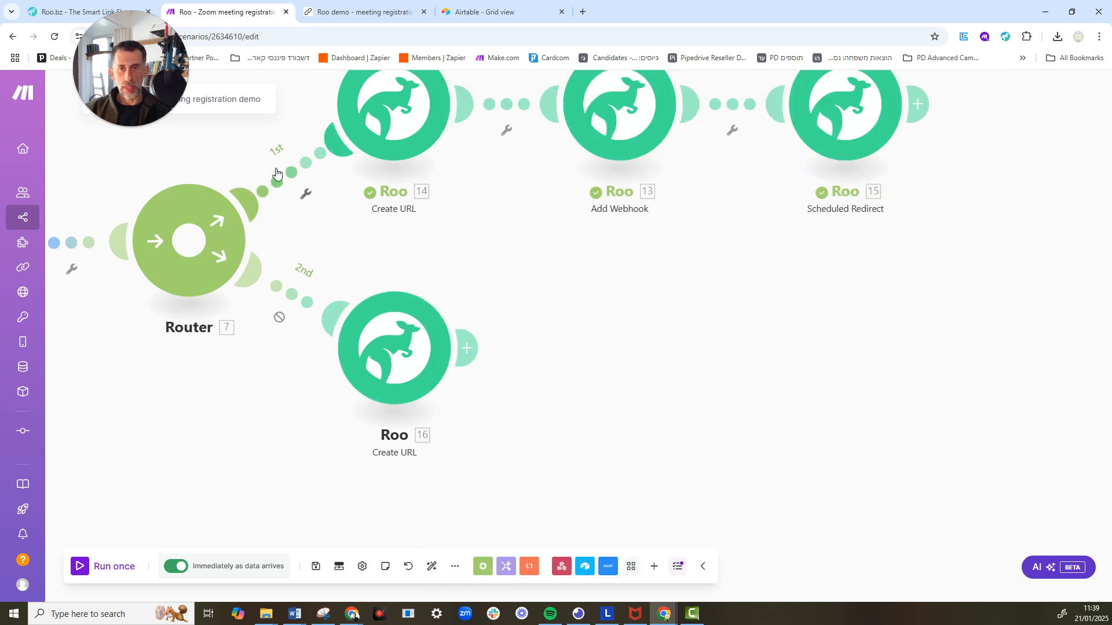
- Disable the router's first route and enable its second route
left_click(304, 193)
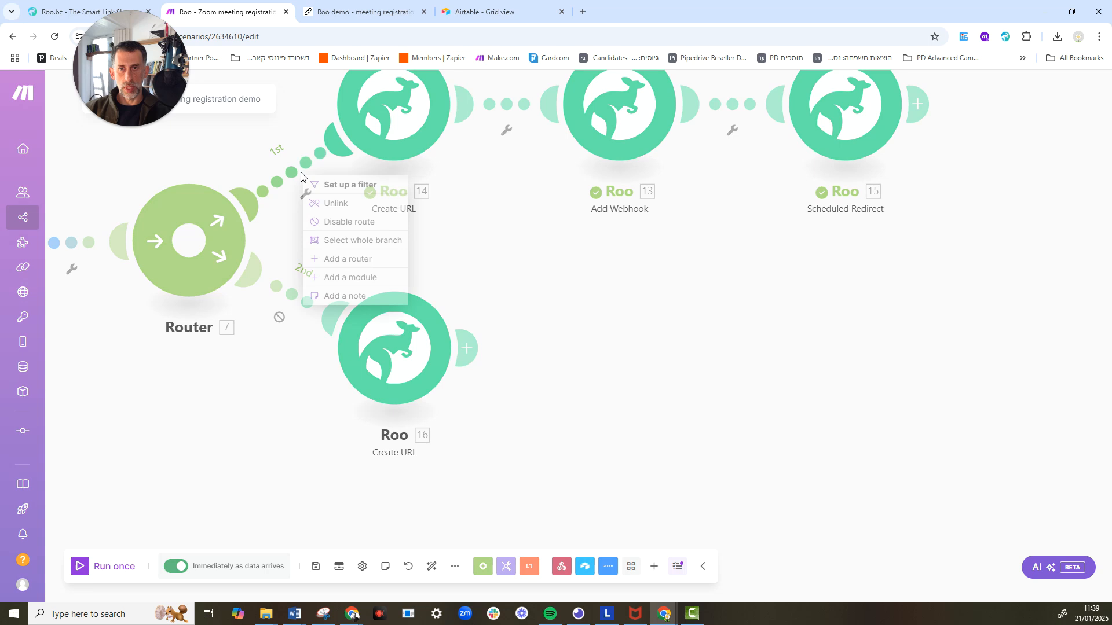
left_click(318, 222)
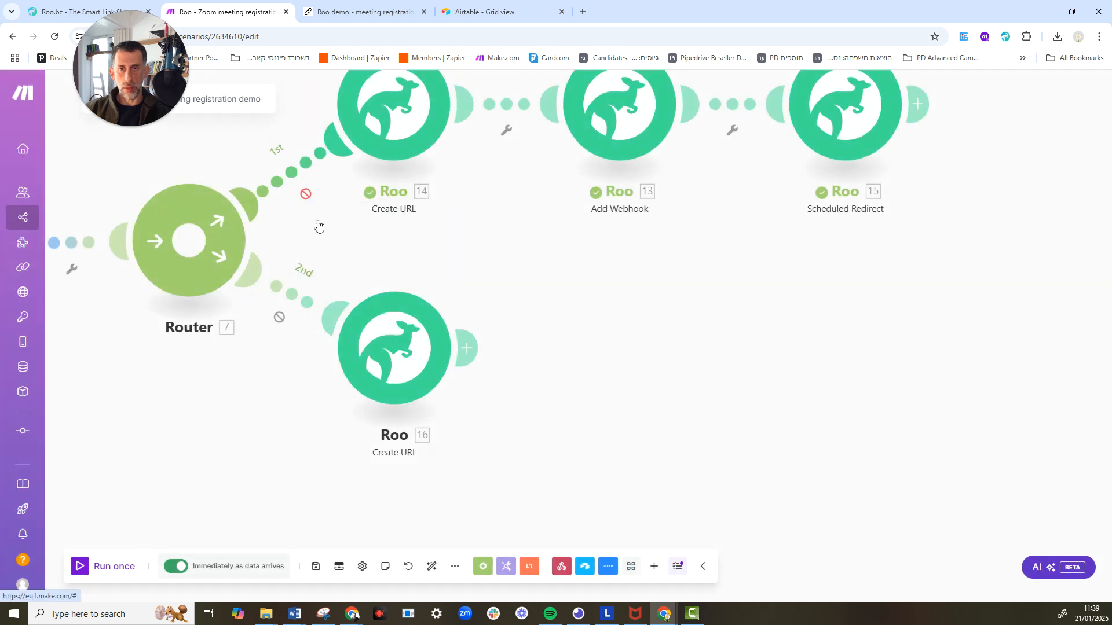
left_click(291, 297)
left_click(311, 344)
- Run the scenario once, and return to the event registration page with a blank sign-up form
left_click(90, 566)
left_click(392, 10)
left_click(13, 36)
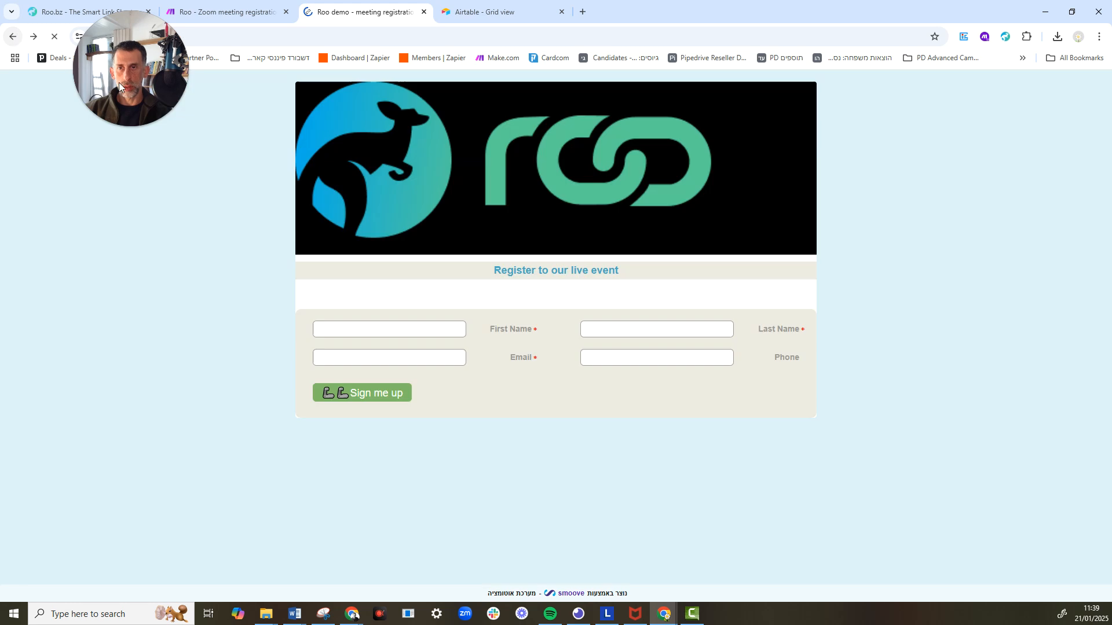
left_click_drag(120, 82, 49, 538)
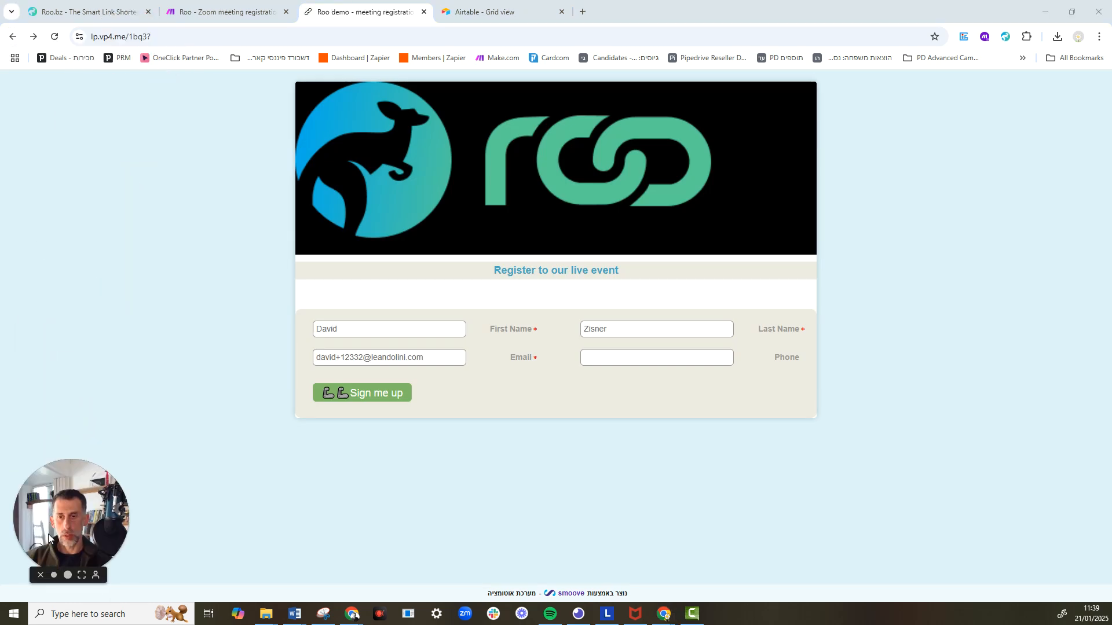
left_click(55, 37)
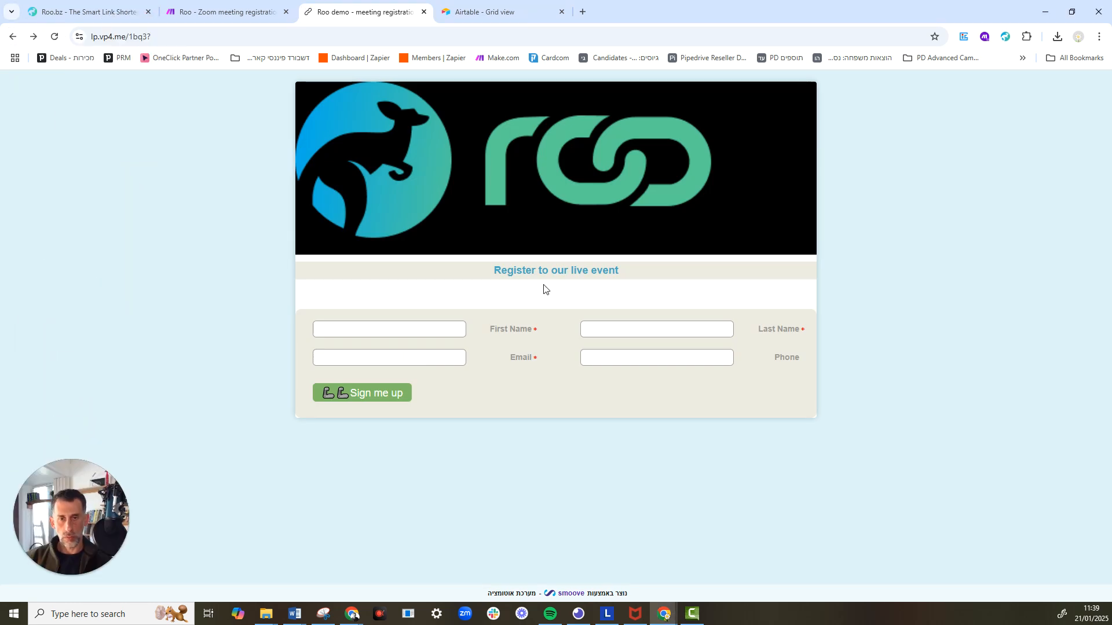
- Fill in the event registration form with the registrant's first name, last name and e-mail, and submit the sign-up
type("David")
left_click(408, 377)
left_click(613, 328)
left_click(652, 377)
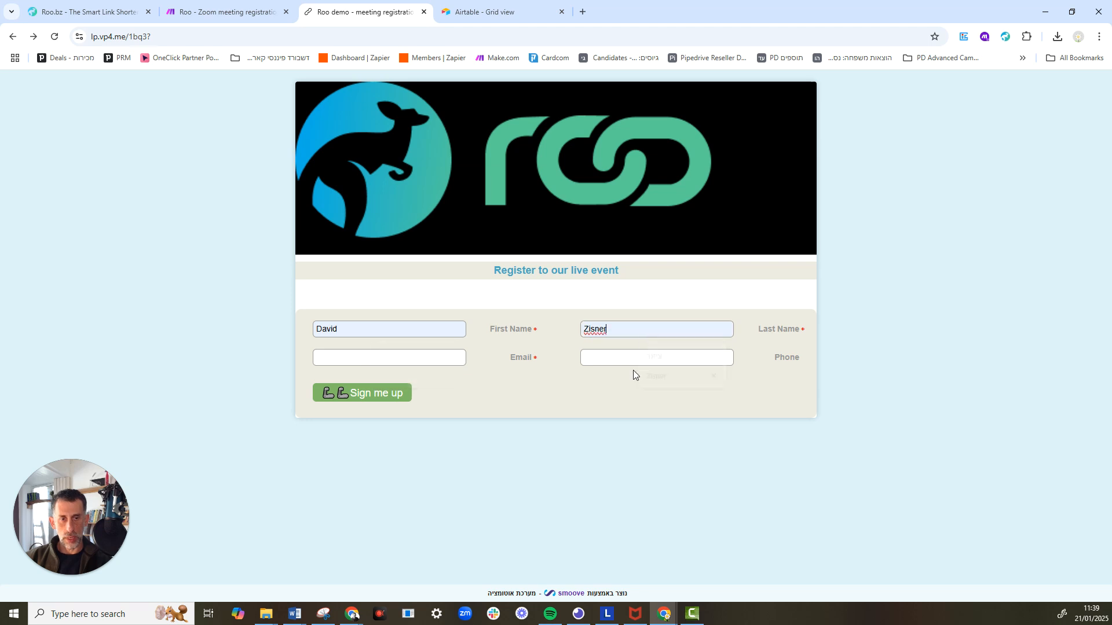
left_click(455, 355)
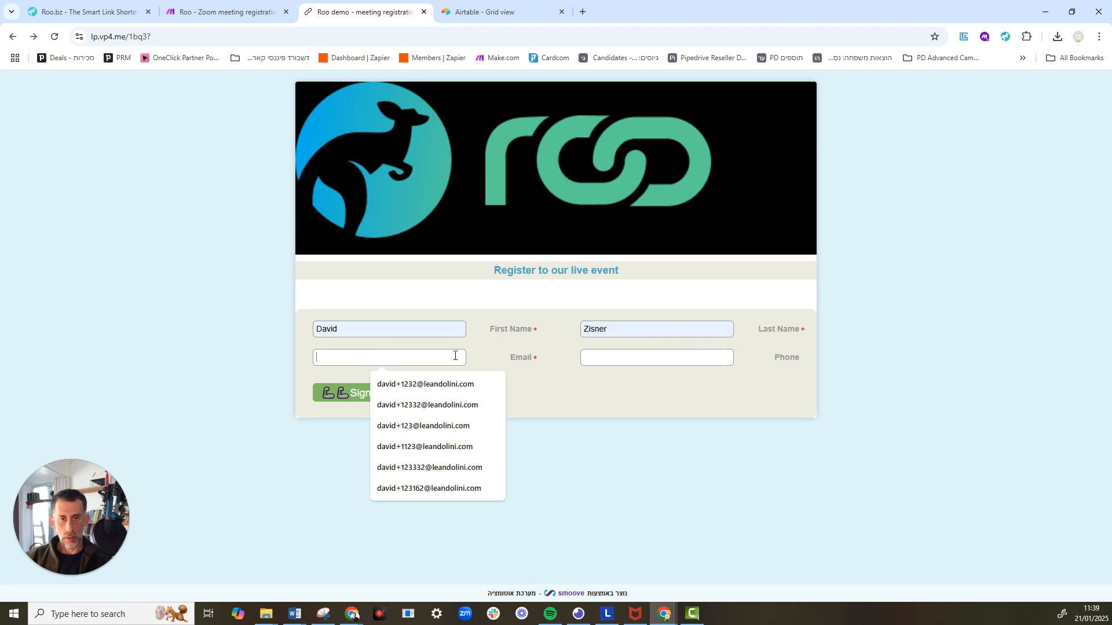
left_click(426, 489)
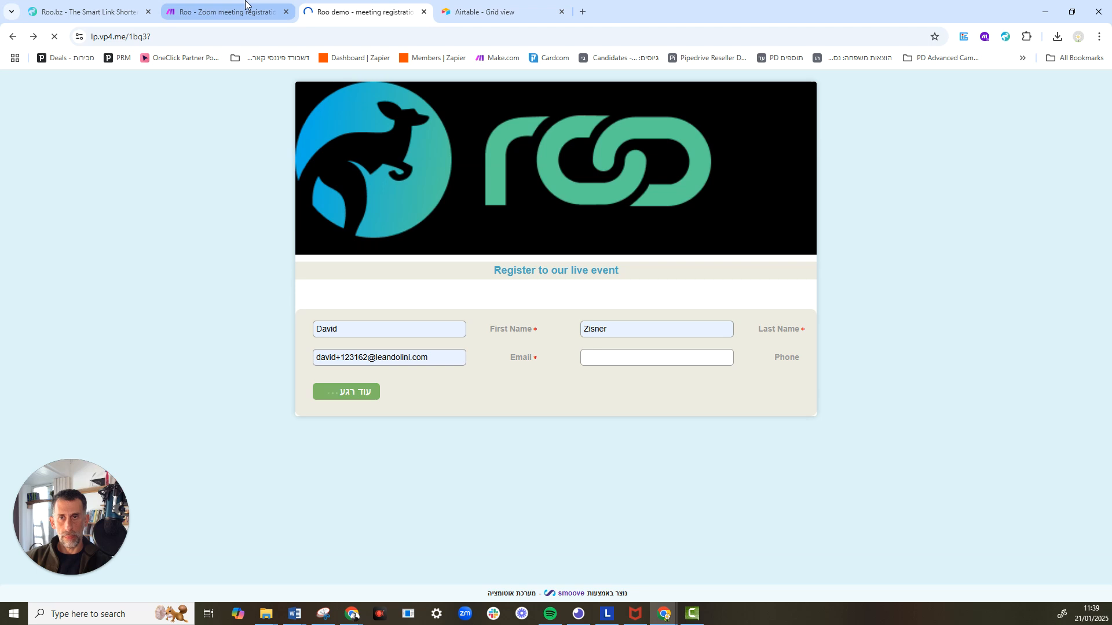
- Switch back to the Make scenario and examine the URL and webhook endpoint in the second-route Roo Create URL module's run details
left_click(249, 8)
scroll(635, 161, "up", 5)
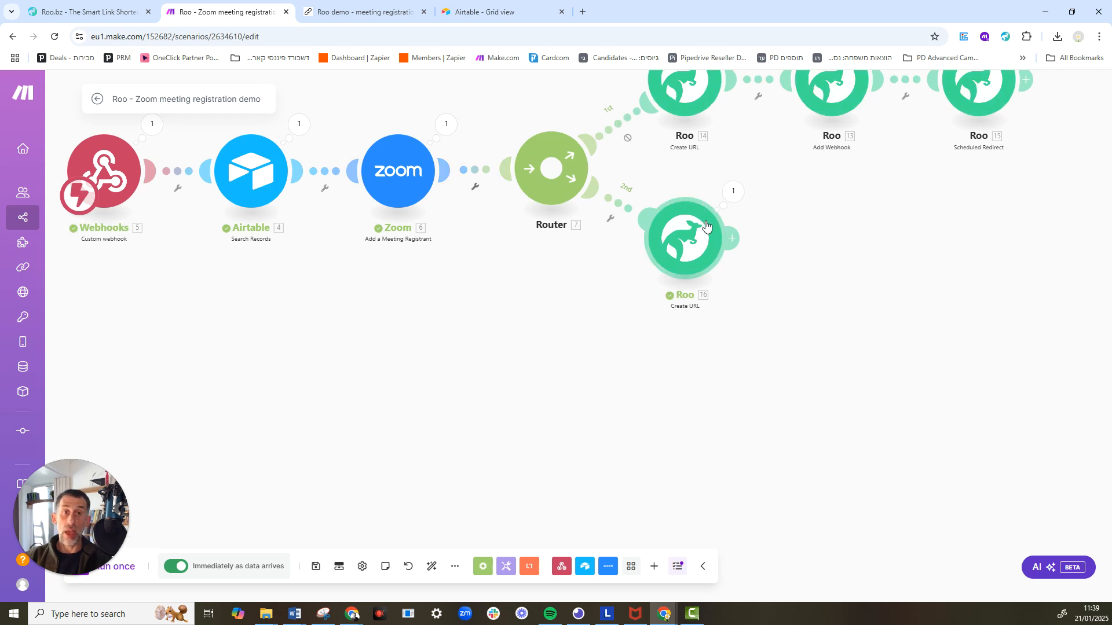
left_click_drag(897, 248, 880, 305)
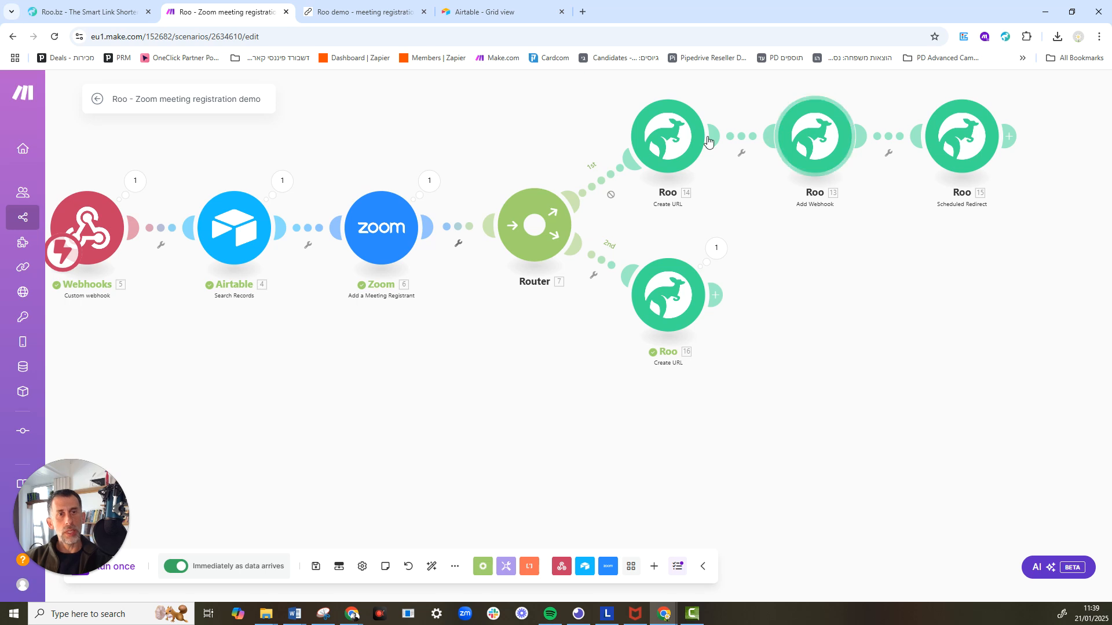
left_click(714, 247)
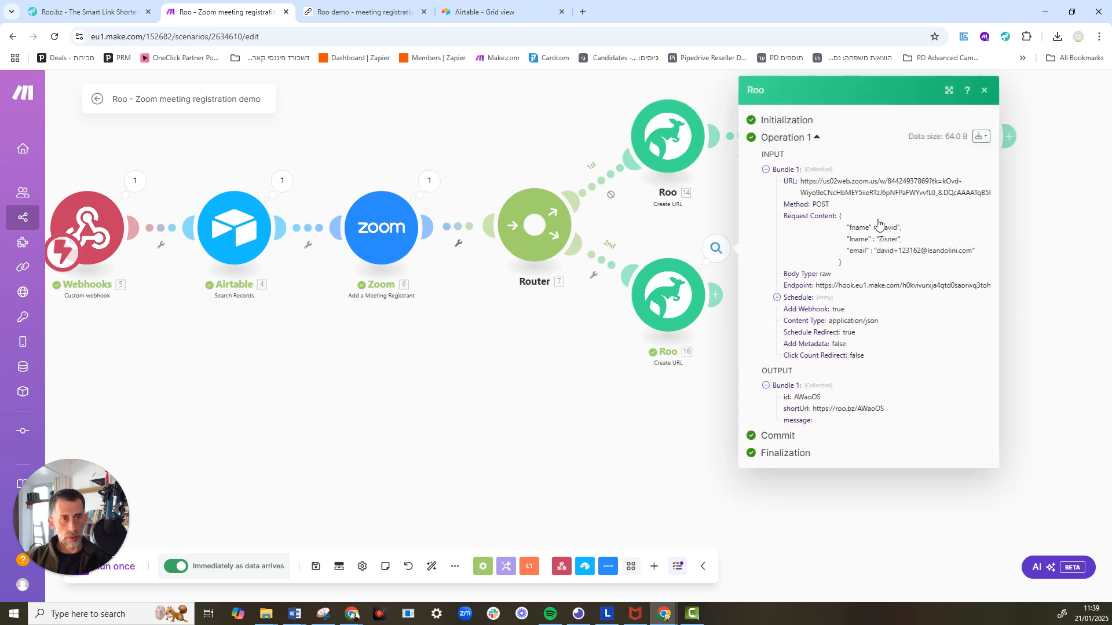
triple_click(838, 184)
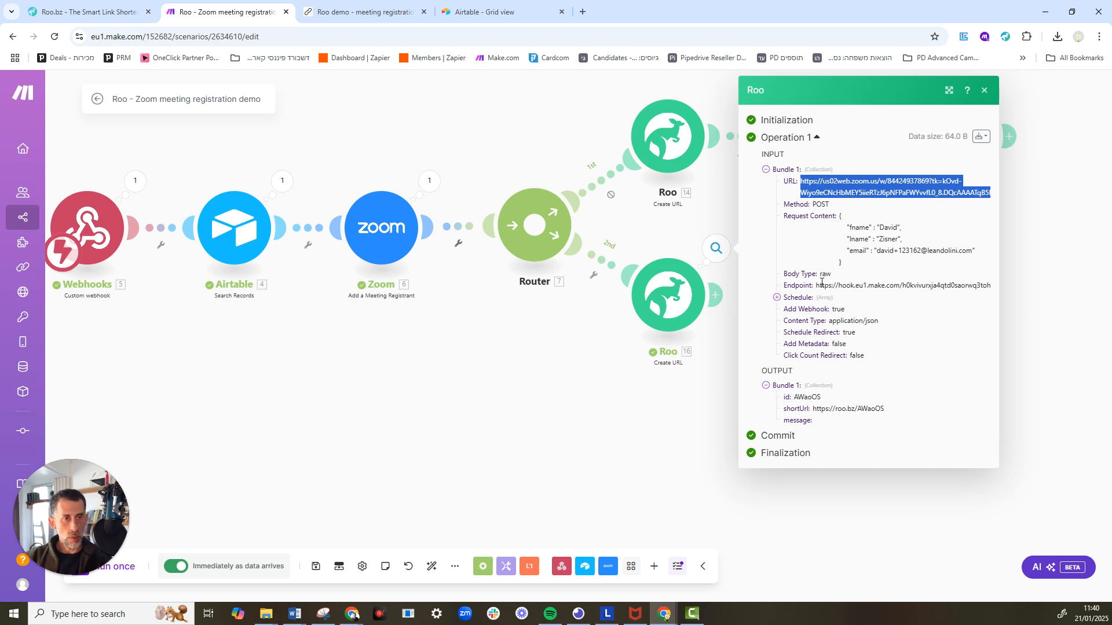
triple_click(843, 282)
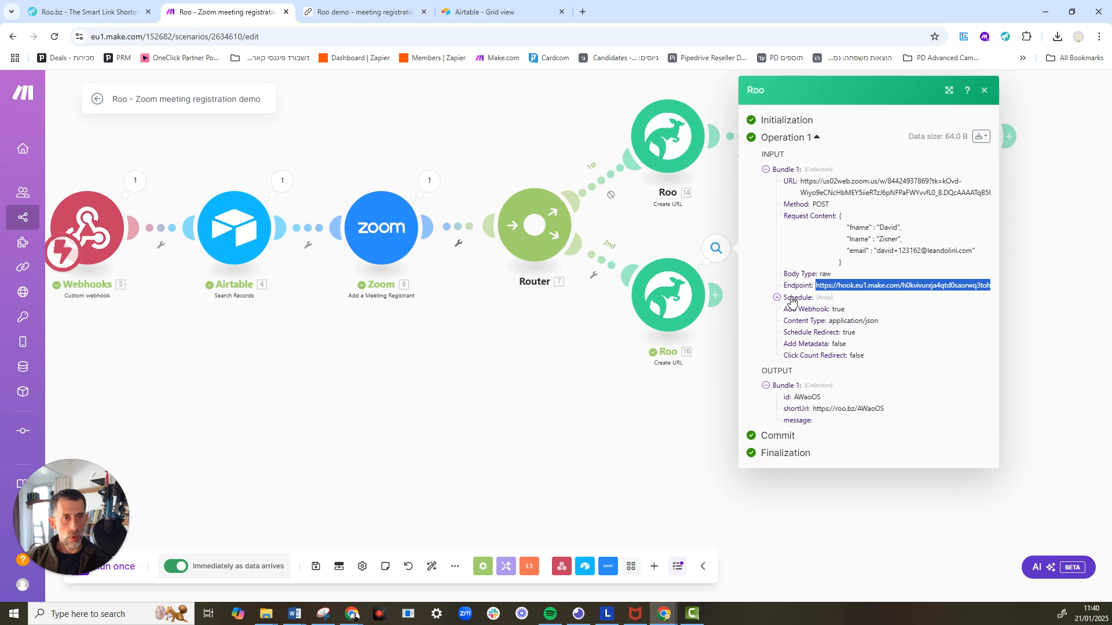
- Examine the first schedule item's destination URL and timestamp in the Roo run details, and close the details
left_click(792, 299)
left_click(788, 309)
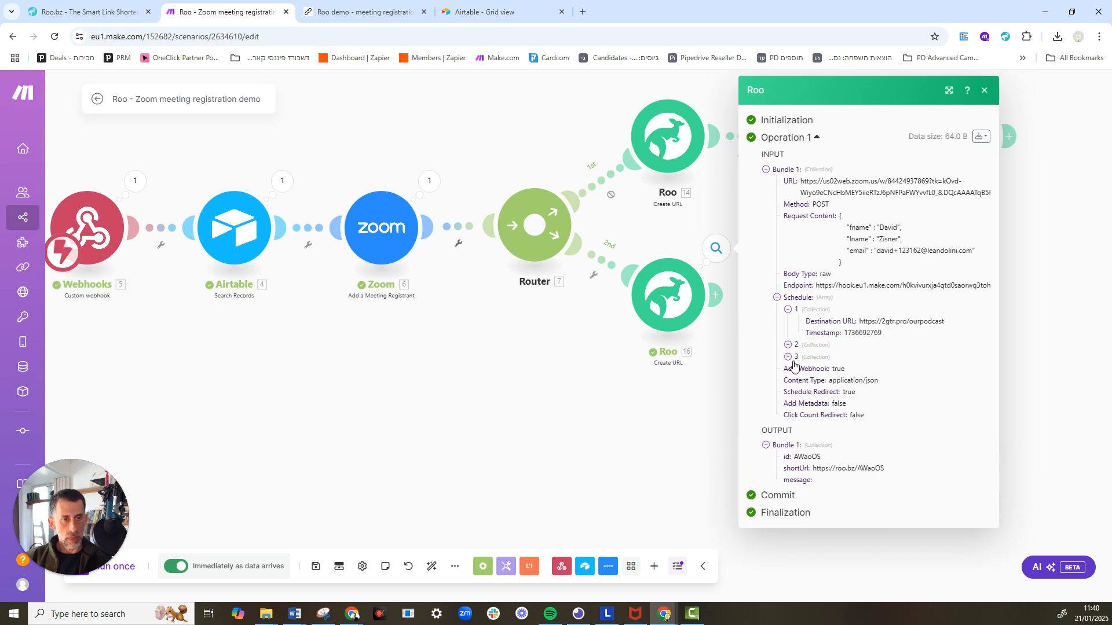
left_click(652, 422)
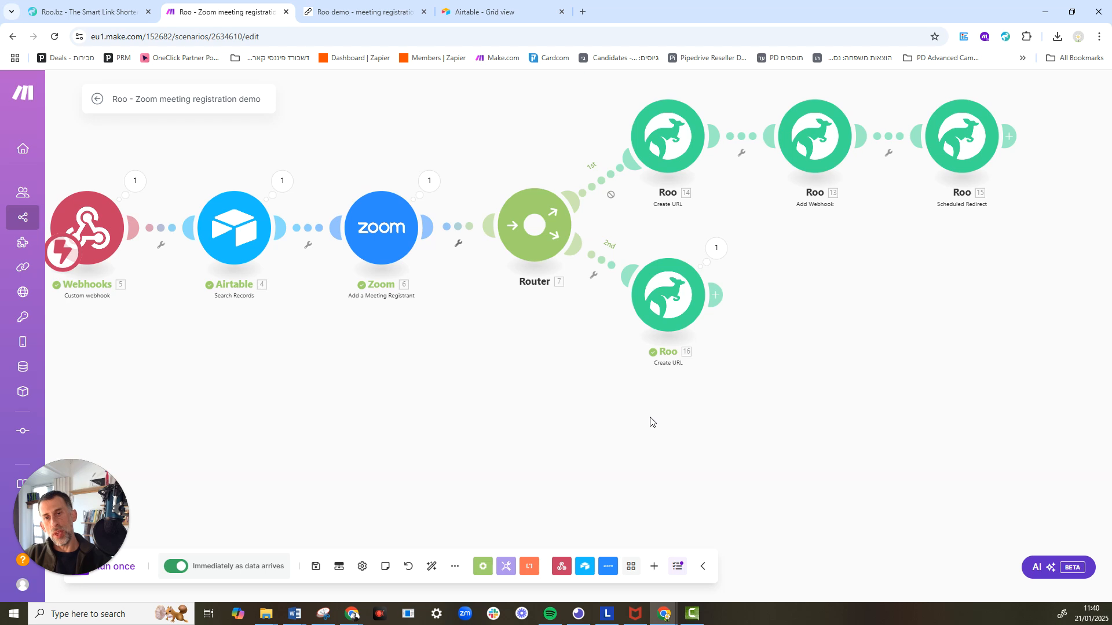